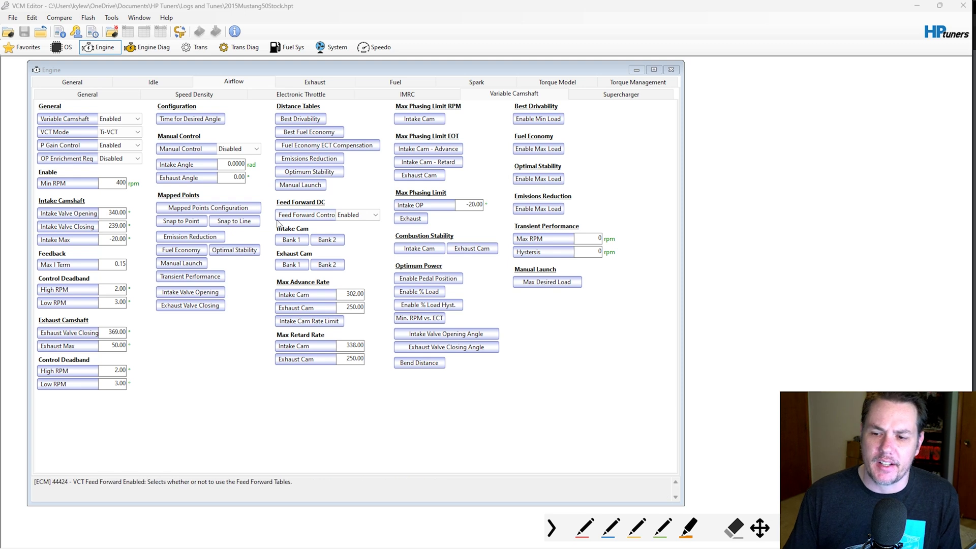
Circle the Mapped Points group in red, view the Mapped Points Configuration table, and clear the annotation
click(585, 529)
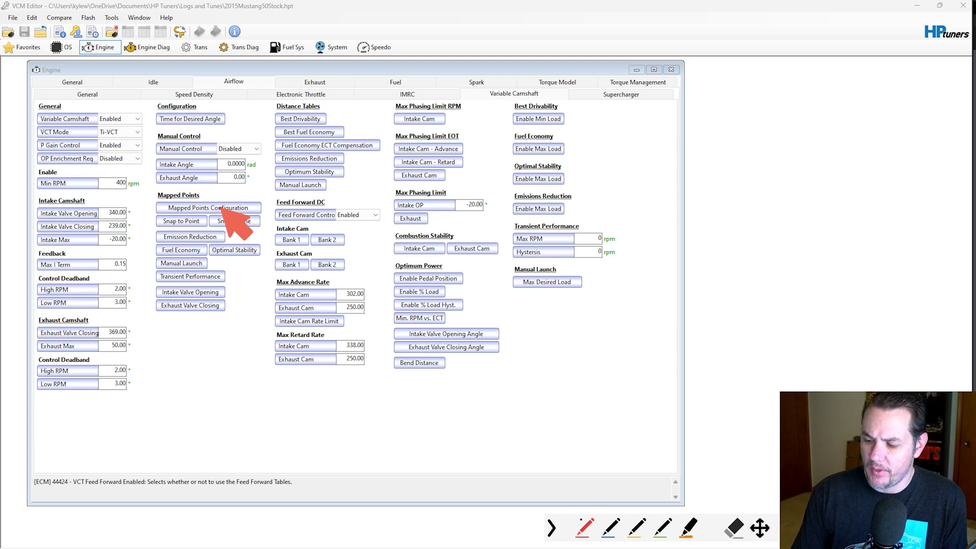
mouse_move(225, 185)
mouse_down()
mouse_move(265, 198)
mouse_move(193, 204)
mouse_up()
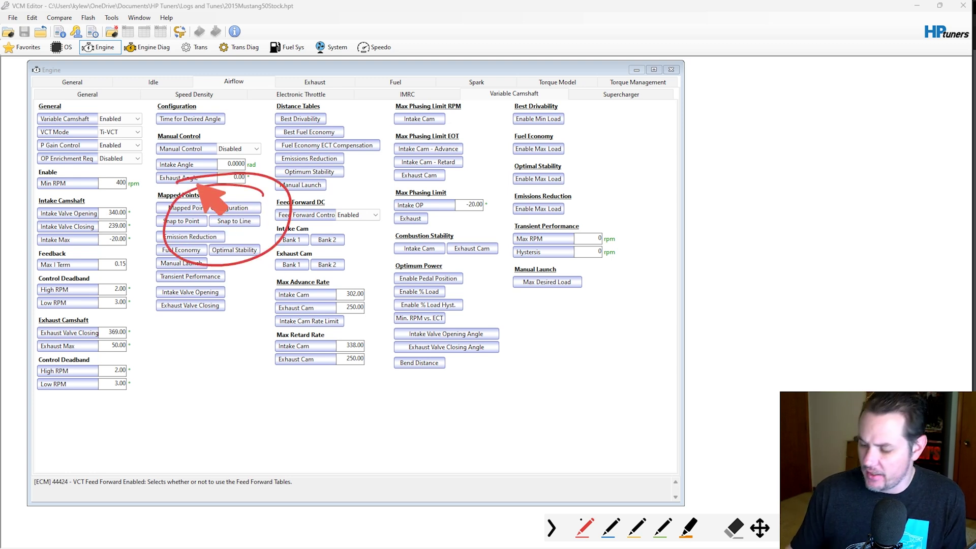
click(220, 208)
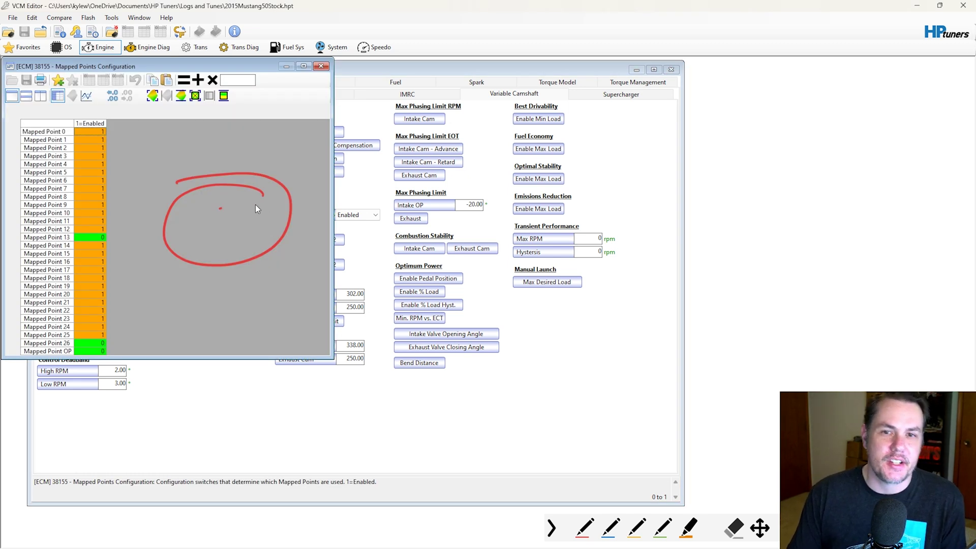
click(320, 67)
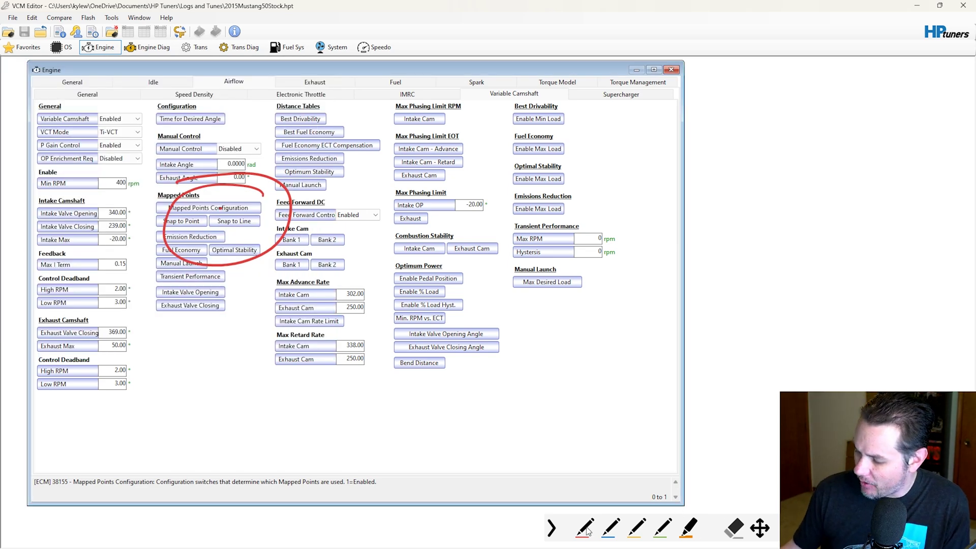
key(ctrl+shift+z)
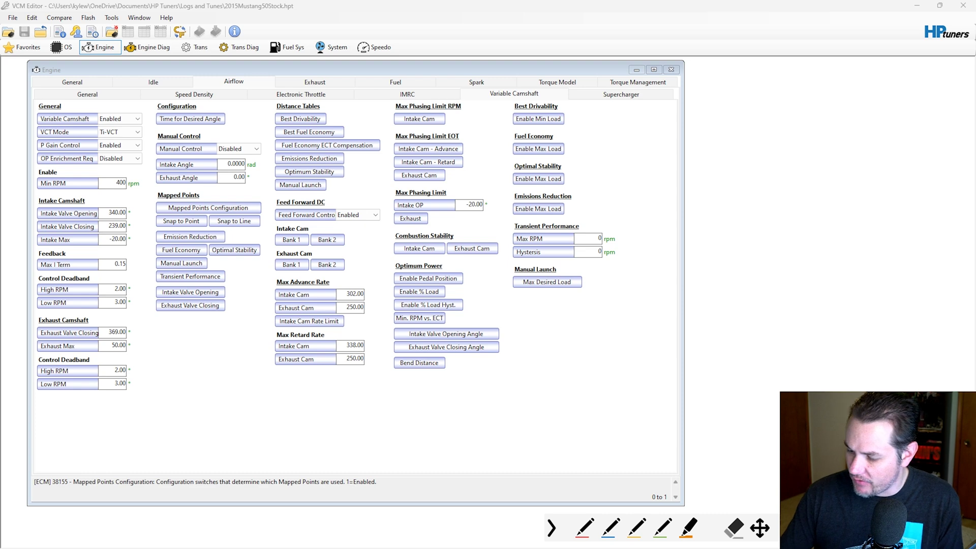
Show the Speed Density airflow settings, circle their mapped point tables in red, and clear the annotation
click(118, 103)
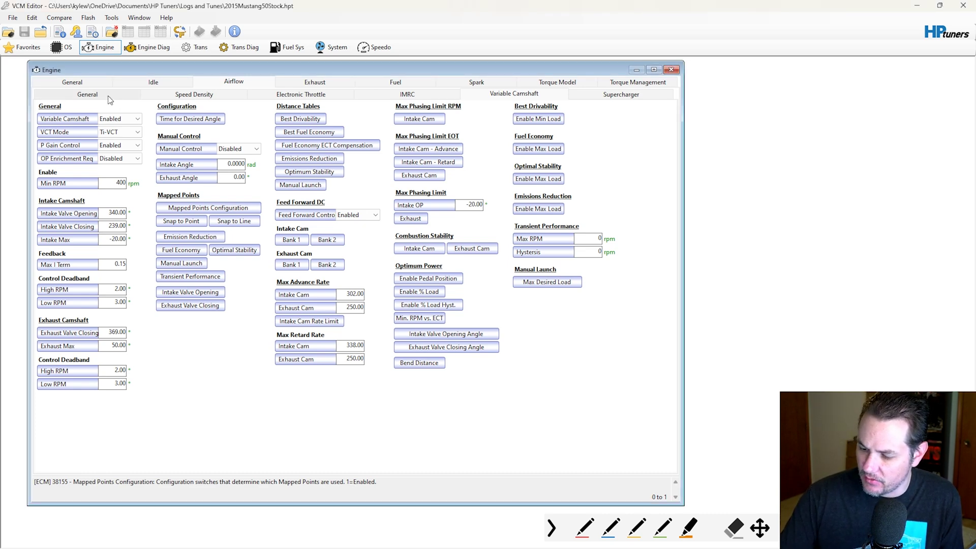
click(88, 94)
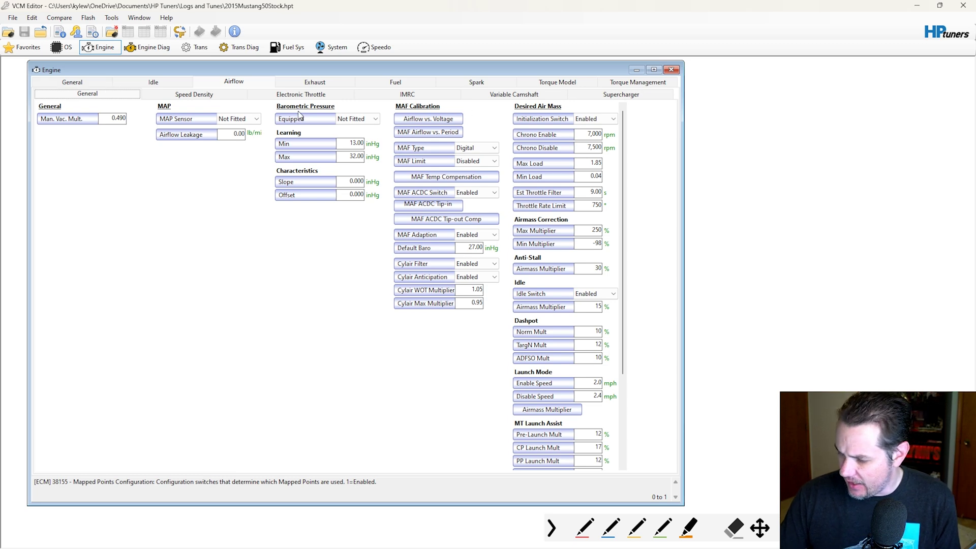
click(192, 93)
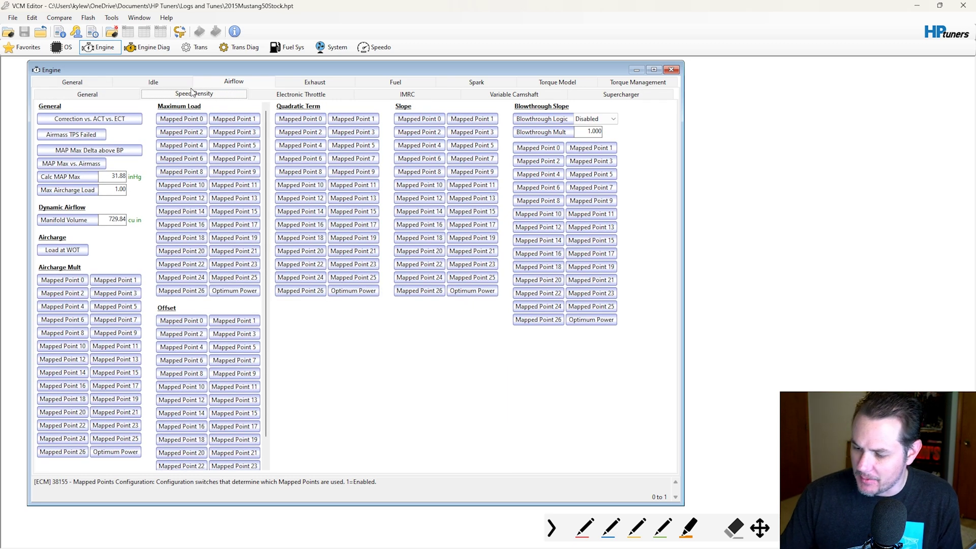
click(583, 528)
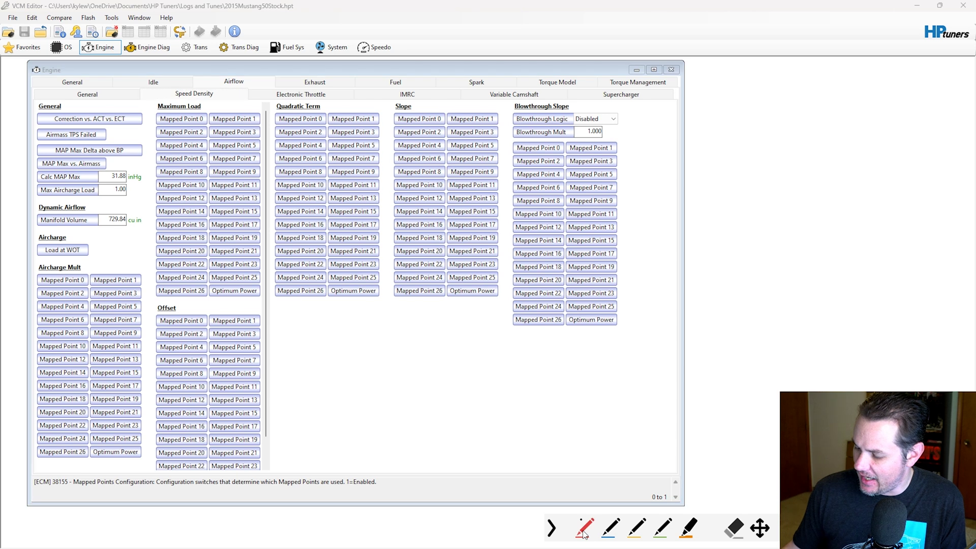
mouse_move(89, 452)
mouse_down()
mouse_move(437, 394)
mouse_move(321, 85)
mouse_move(386, 390)
mouse_move(446, 361)
mouse_up()
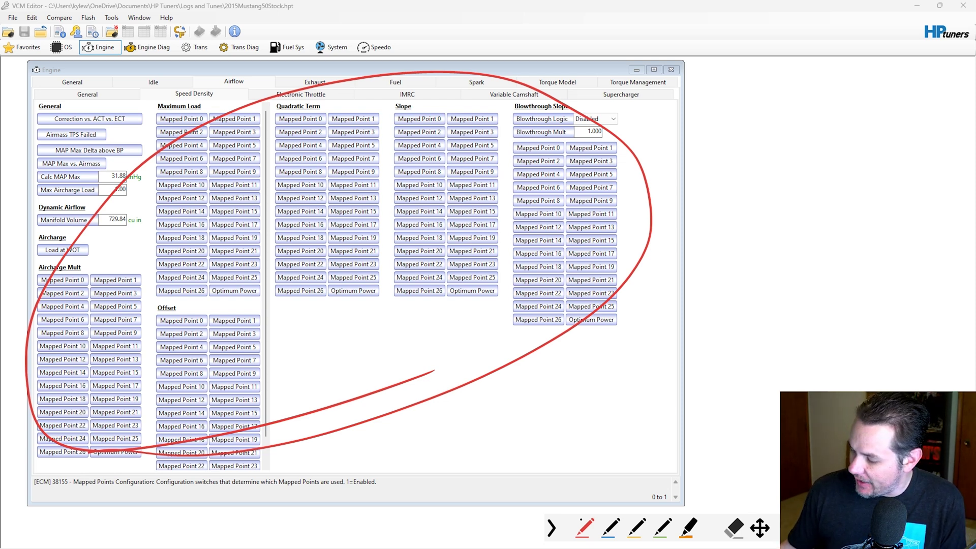
key(ctrl+shift+c)
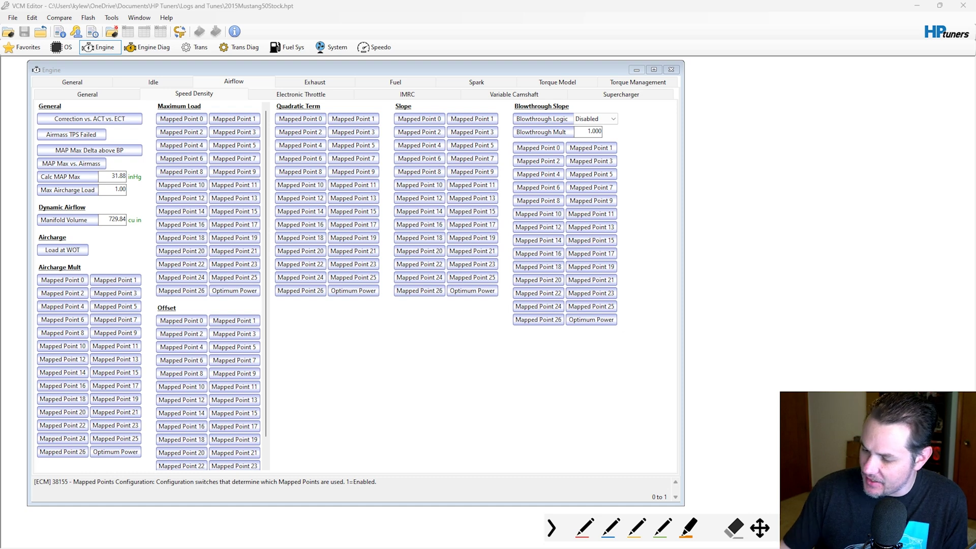
Return to the Variable Camshaft settings and circle the mapped-point Intake Valve Opening and Exhaust Valve Closing tables in red
click(514, 95)
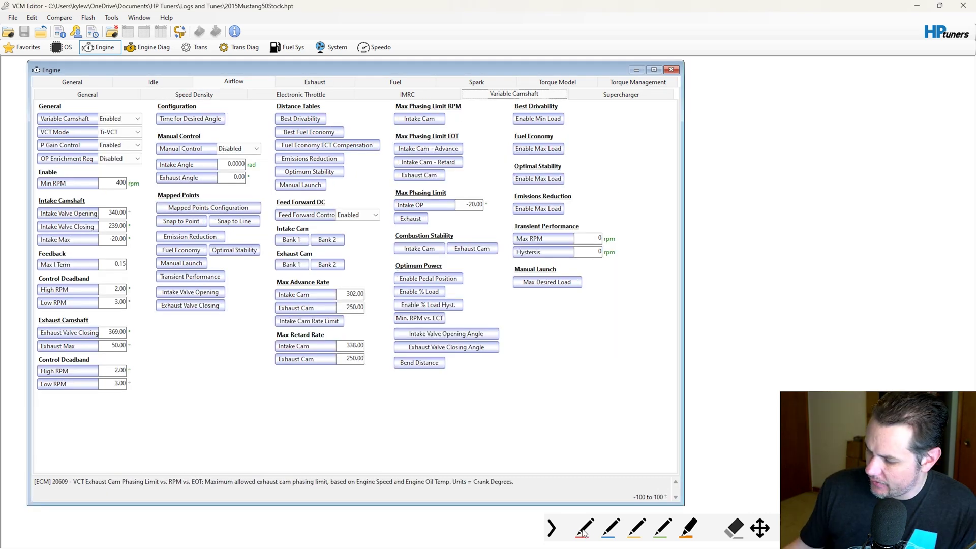
key(ctrl+shift+p)
mouse_move(221, 286)
mouse_down()
mouse_move(254, 275)
mouse_move(195, 272)
mouse_up()
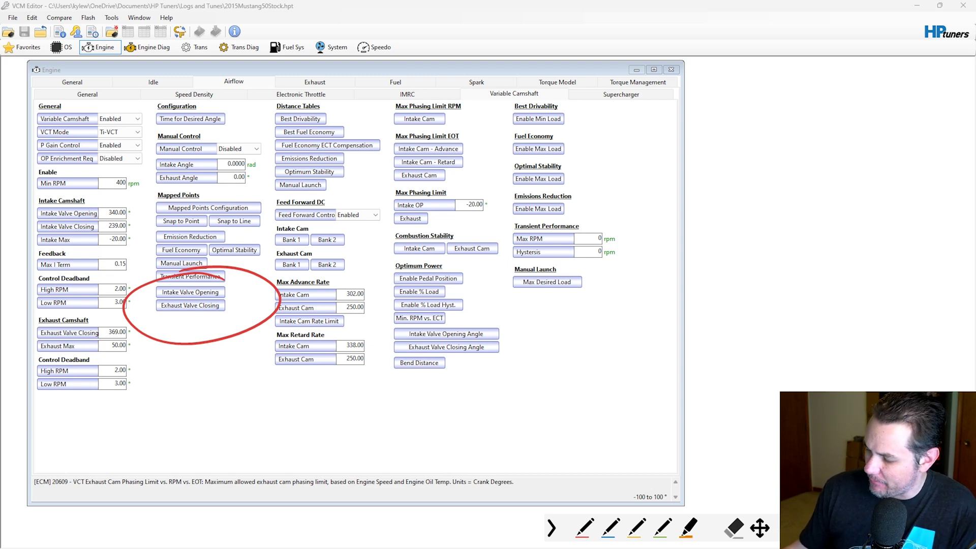
Compare the Intake Valve Opening and Exhaust Valve Closing angle tables side by side at Mapped Point 2, closing both after viewing
click(190, 292)
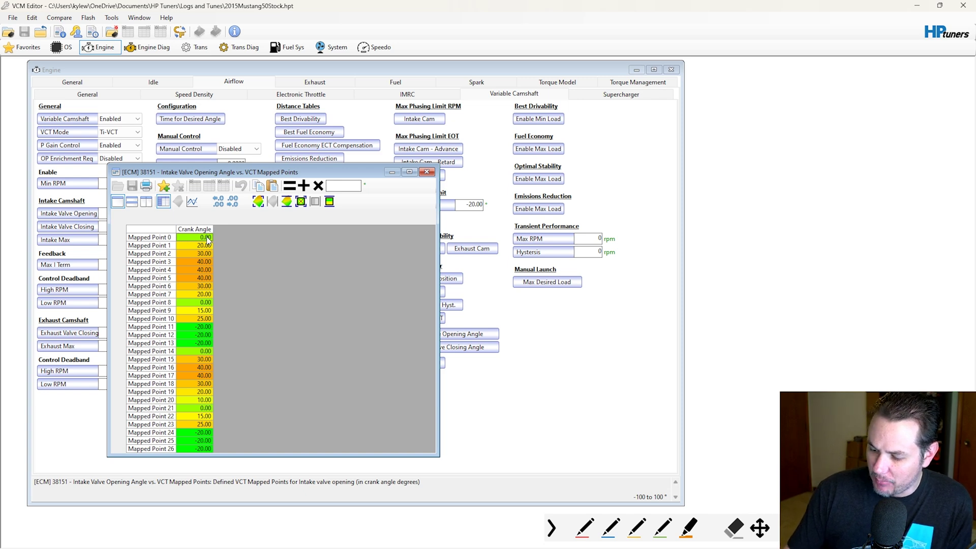
drag(328, 172, 642, 150)
click(196, 307)
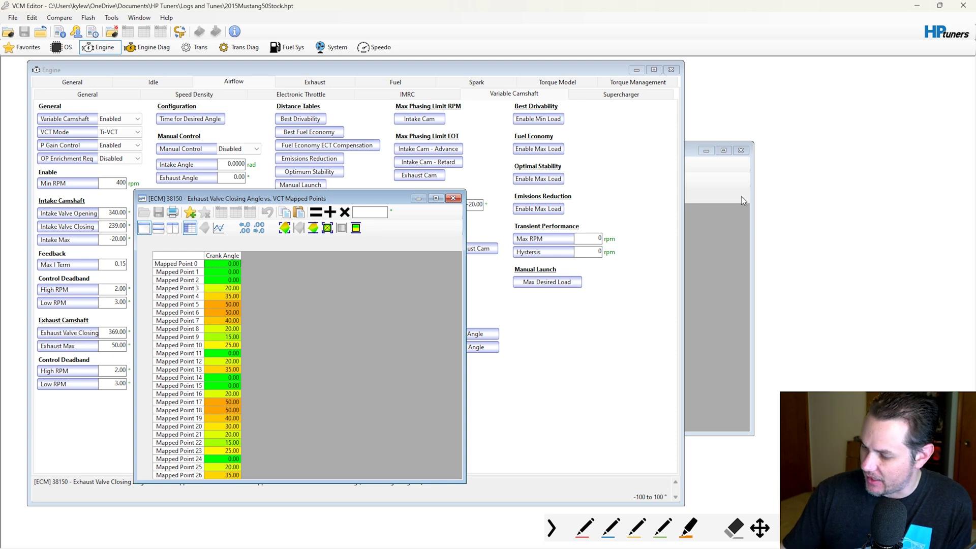
click(740, 196)
drag(578, 162, 441, 215)
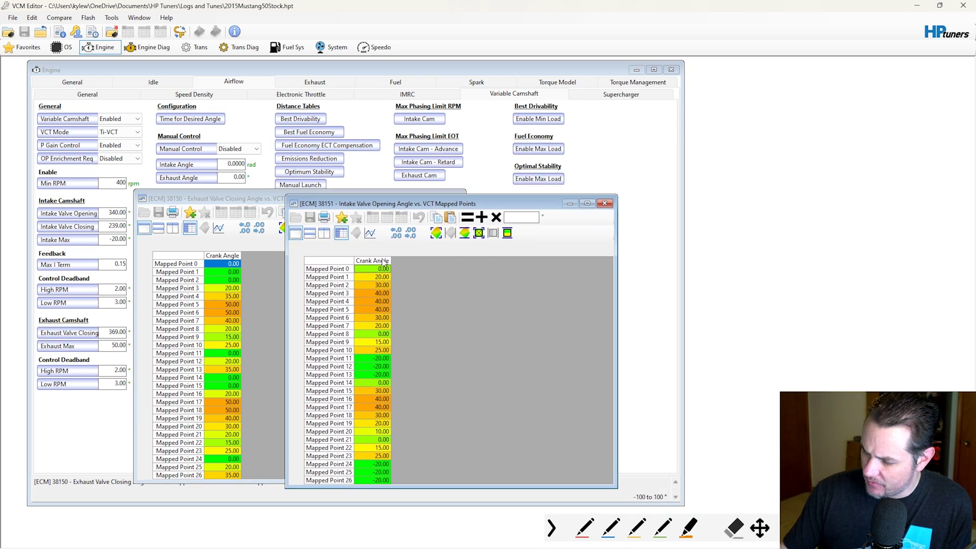
click(384, 285)
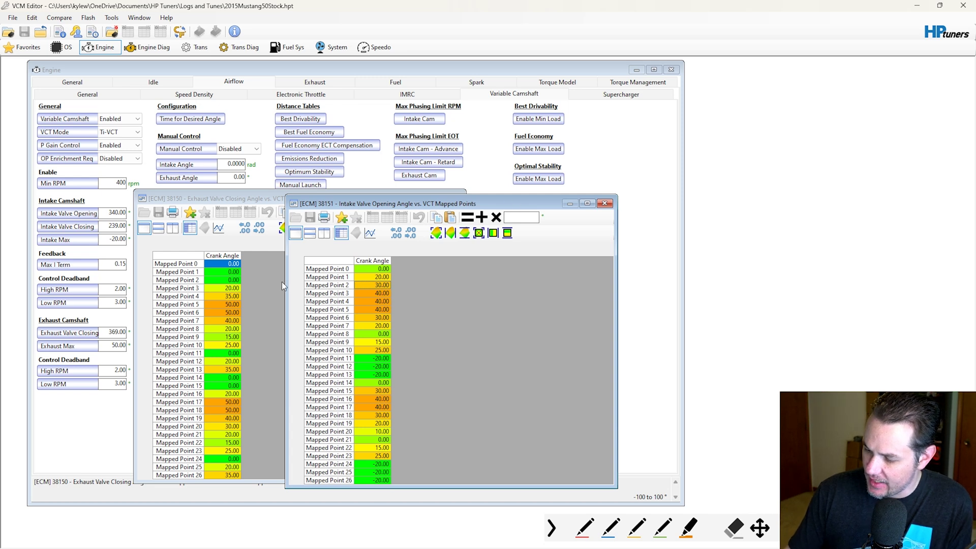
click(236, 277)
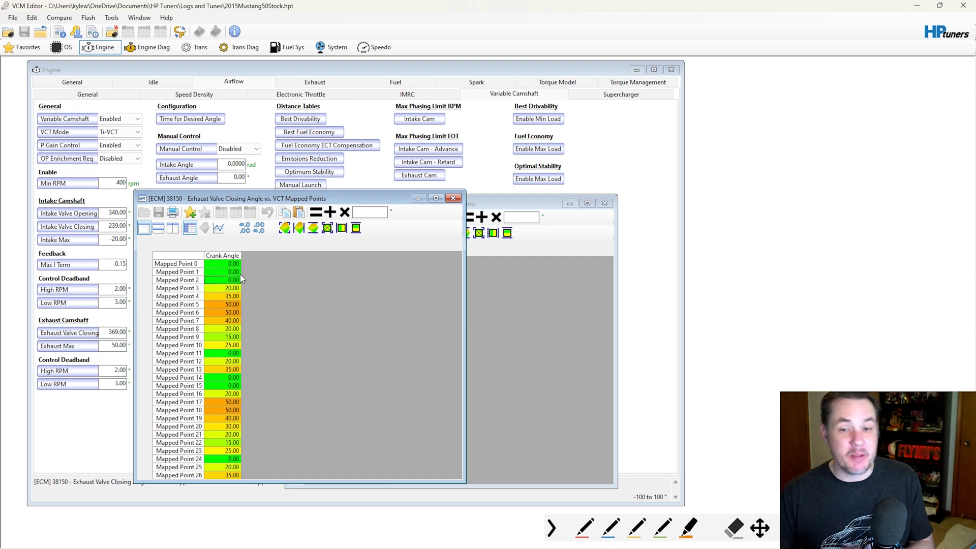
click(453, 198)
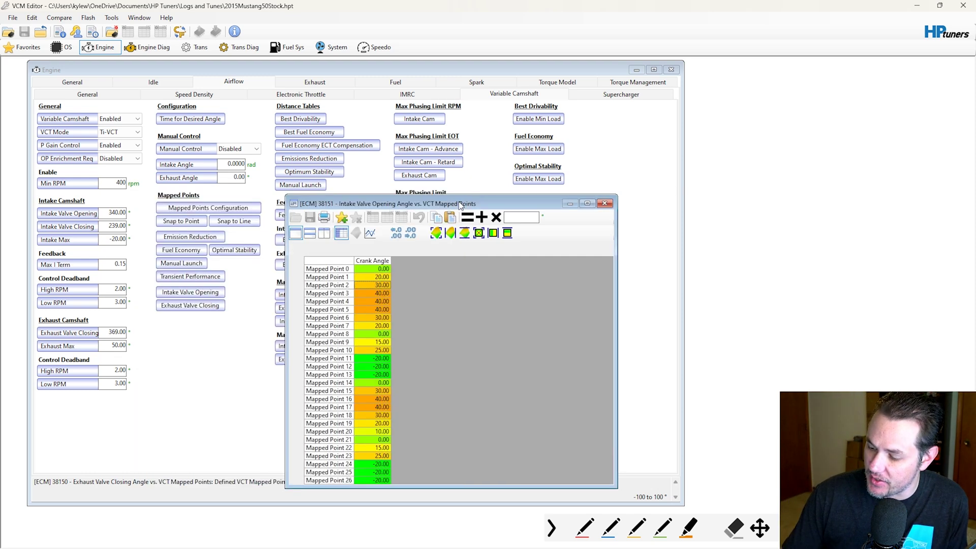
click(604, 203)
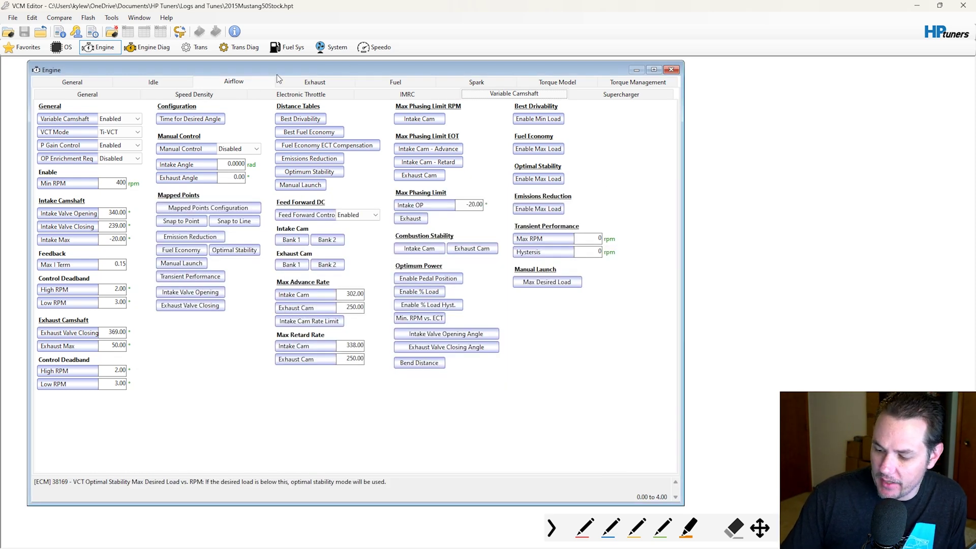
View the Maximum Load table for Mapped Point 2 in the Speed Density settings and close it
click(196, 95)
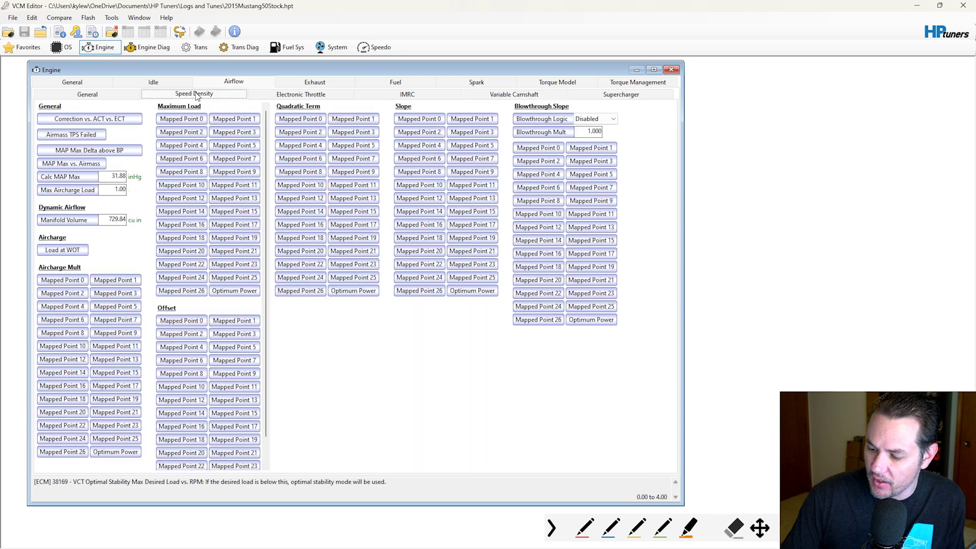
click(193, 133)
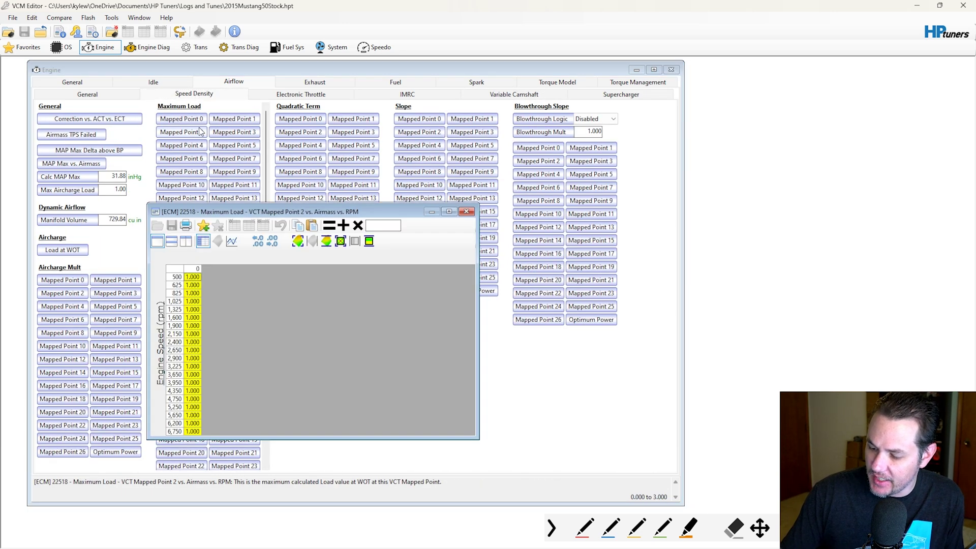
click(467, 212)
View the airflow table for Mapped Point 11 in the Speed Density Calculator and close the calculator
click(31, 18)
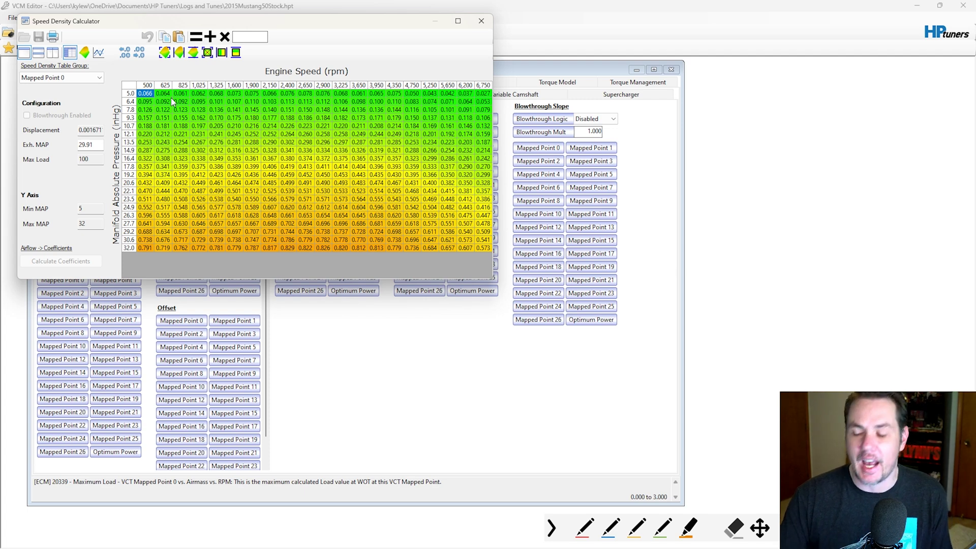
click(105, 80)
click(76, 175)
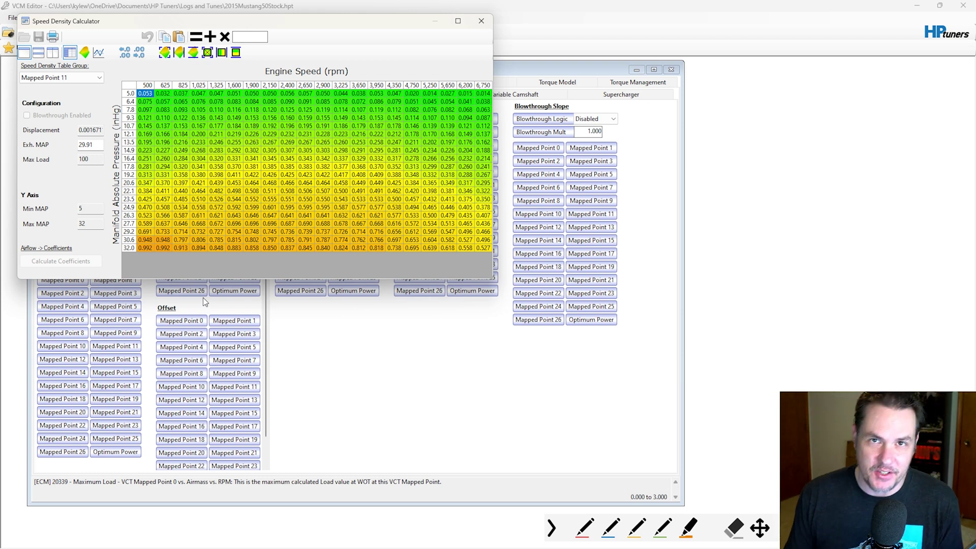
click(483, 25)
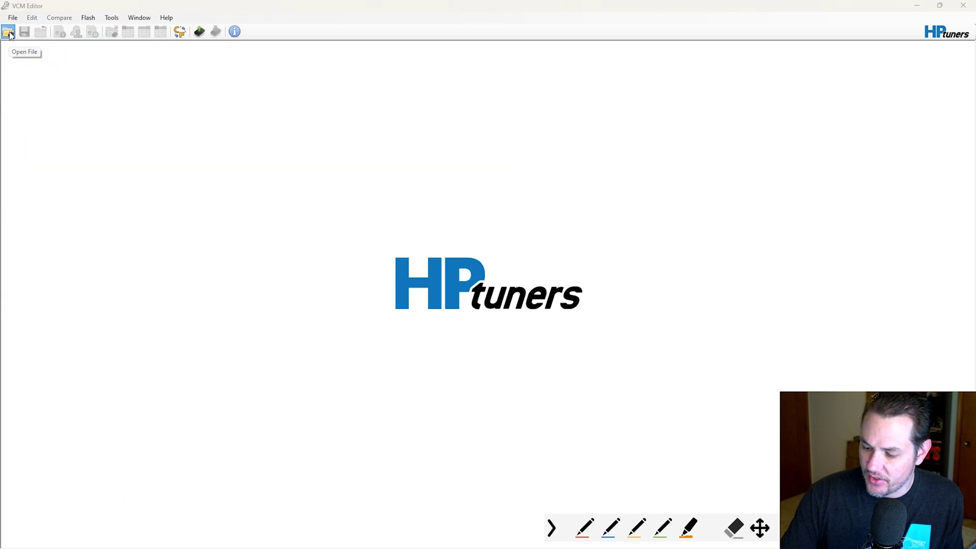
Open the tune file As_Found and show its Variable Camshaft airflow settings
click(8, 32)
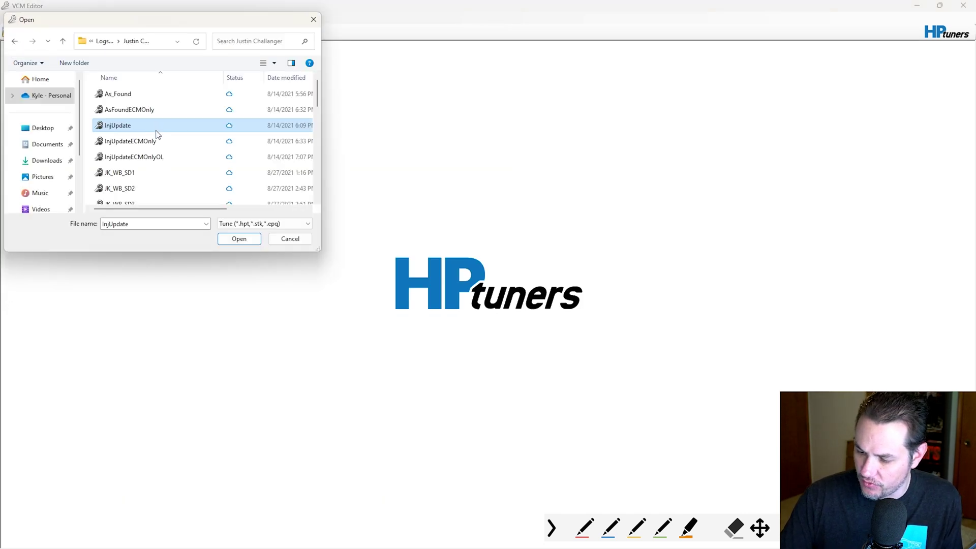
double_click(135, 96)
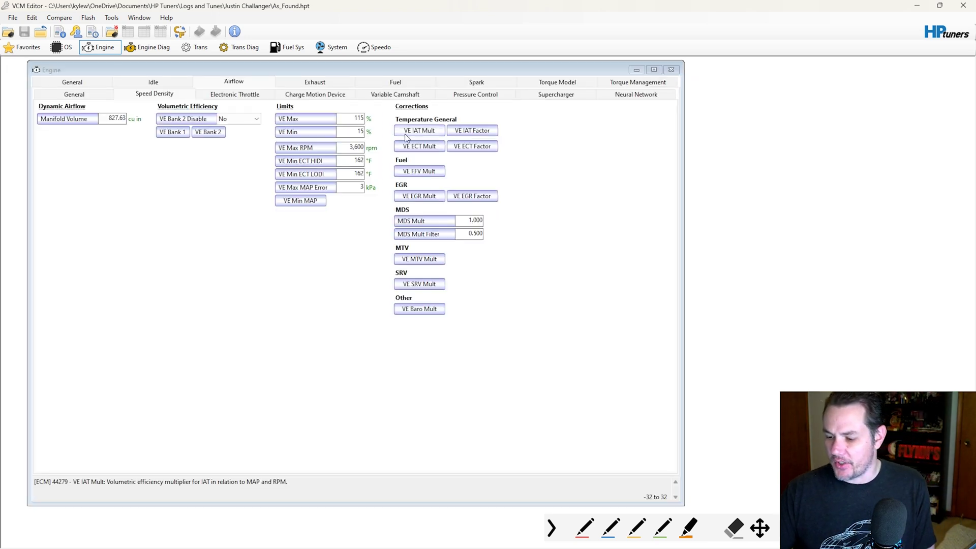
click(411, 97)
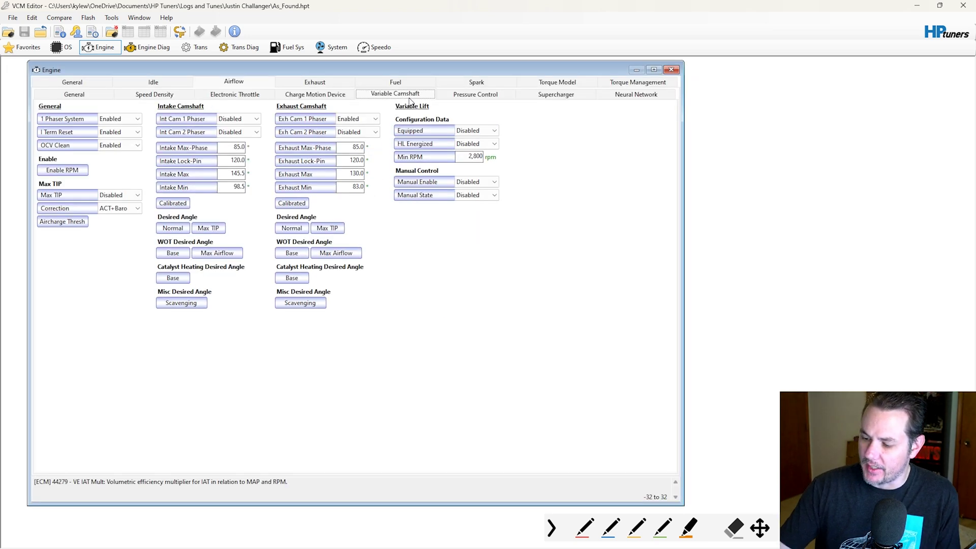
Circle the General, exhaust cam phaser and intake cam phaser settings in red, then clear the annotations
click(584, 528)
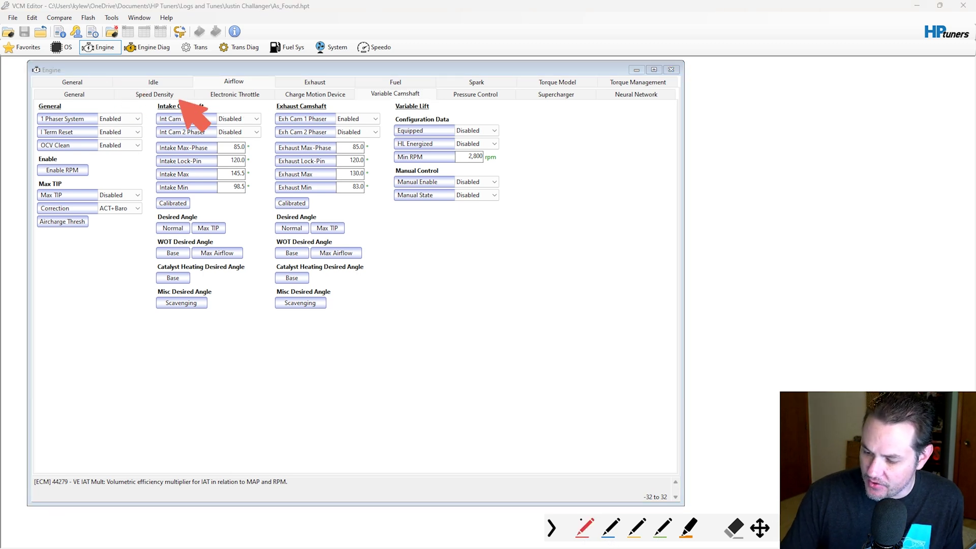
mouse_move(138, 108)
mouse_down()
mouse_move(156, 157)
mouse_move(127, 96)
mouse_up()
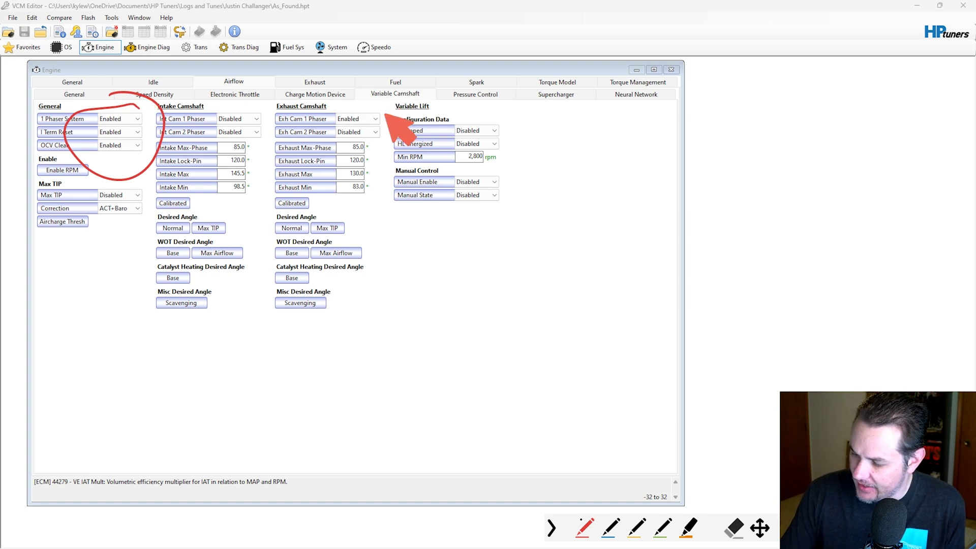
mouse_move(380, 133)
mouse_down()
mouse_move(325, 109)
mouse_move(376, 92)
mouse_up()
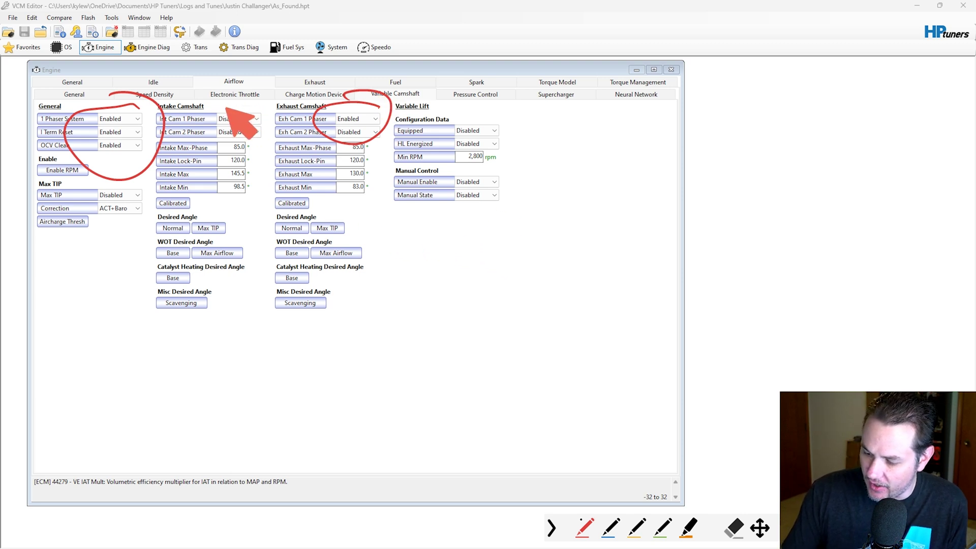
mouse_move(224, 104)
mouse_down()
mouse_move(273, 124)
mouse_move(248, 101)
mouse_up()
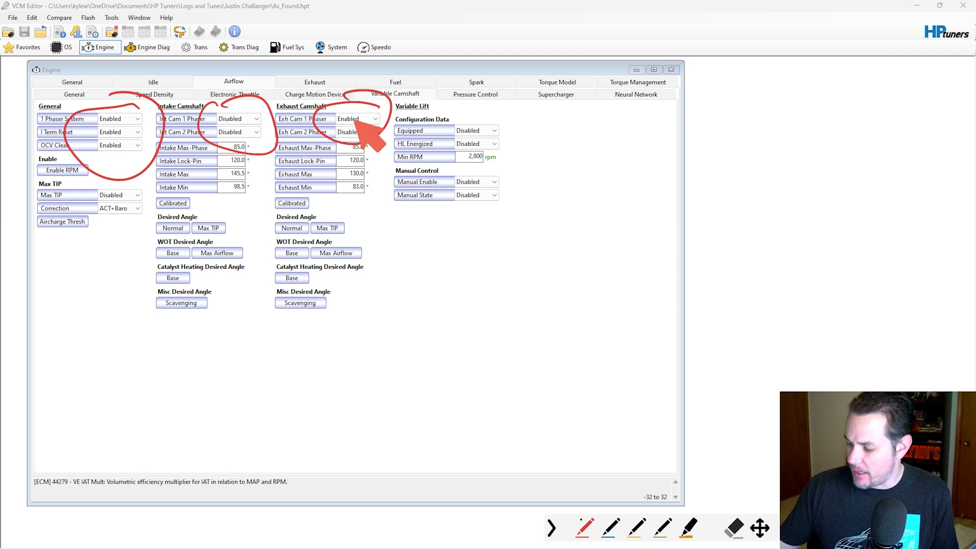
key(Escape)
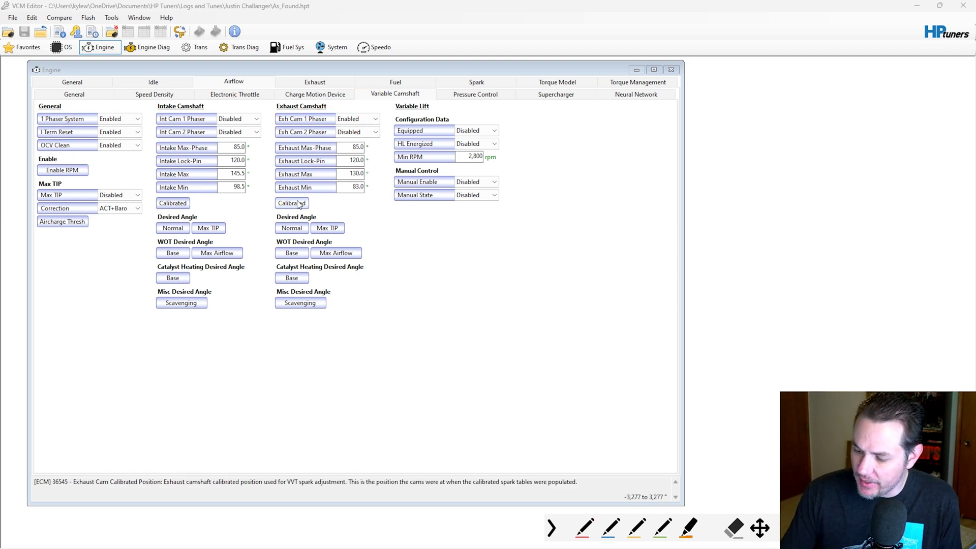
View the exhaust camshaft's Normal desired angle table and close it
click(295, 227)
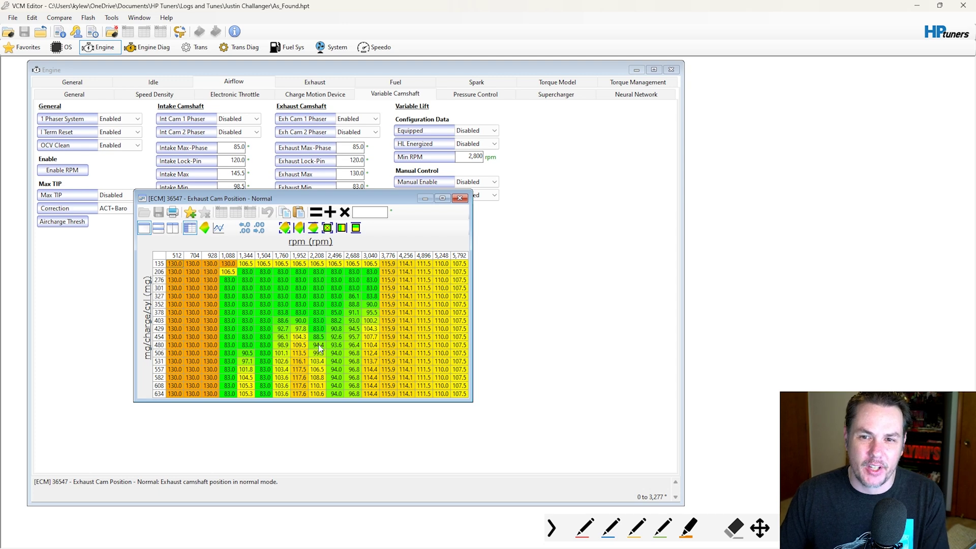
click(460, 197)
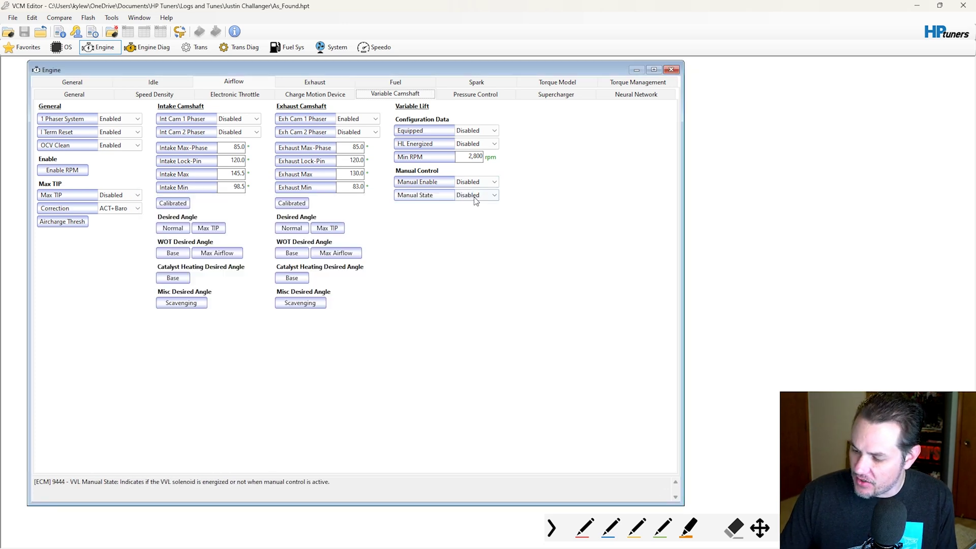
Look over the Speed Density airflow settings and set Use Neural Network to Disabled in the Neural Network settings
click(355, 174)
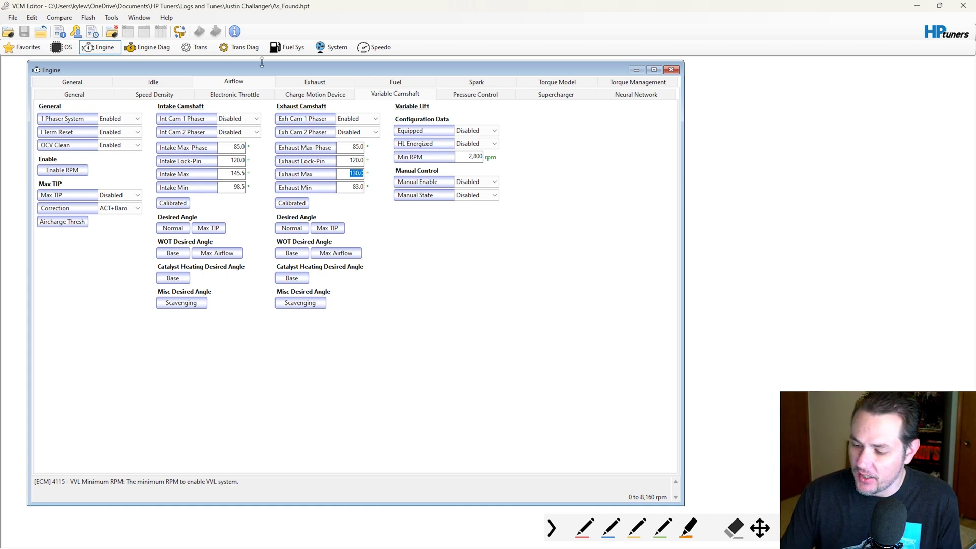
click(160, 96)
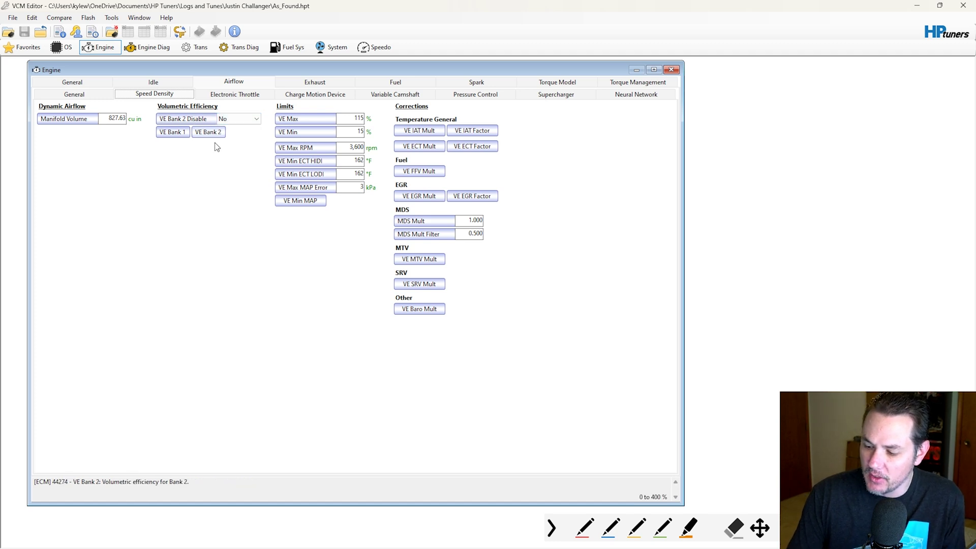
click(641, 97)
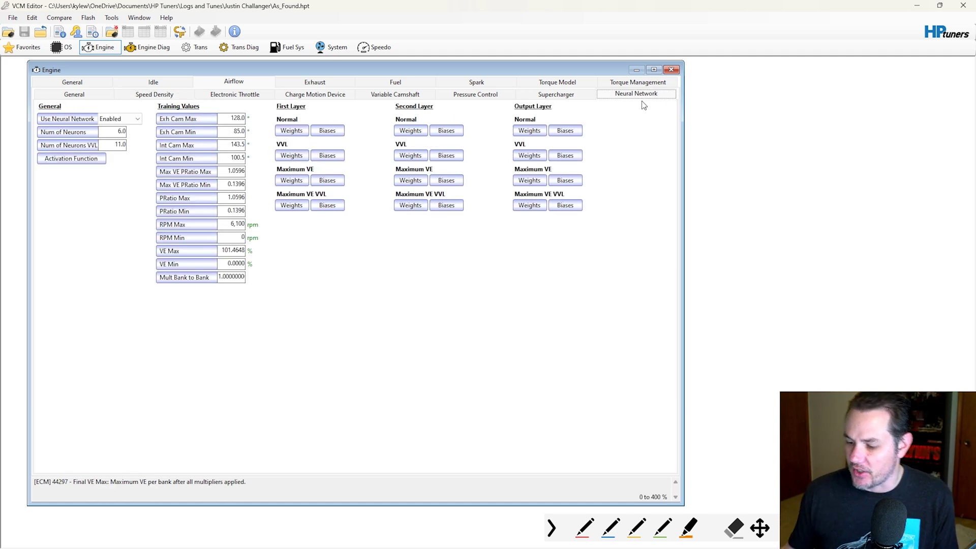
click(131, 119)
click(124, 129)
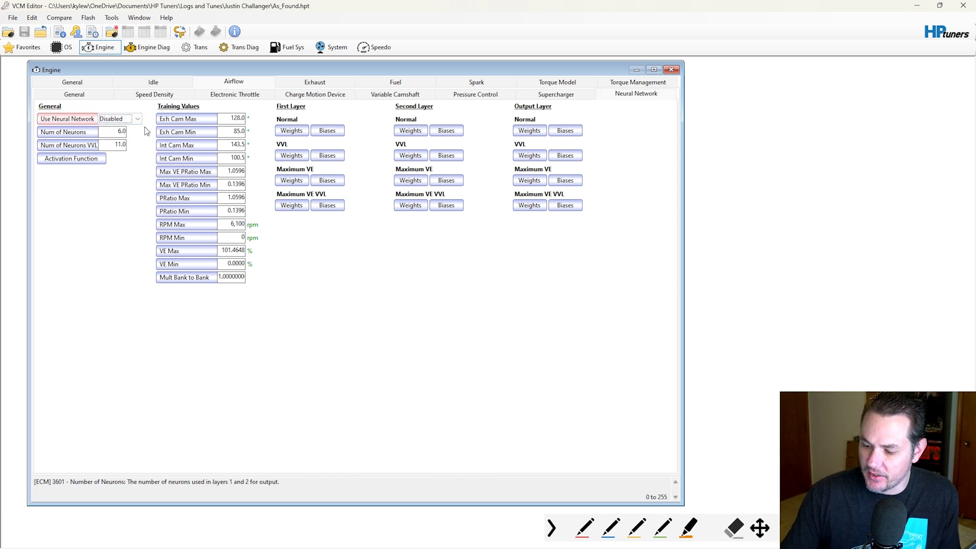
View the VE Bank 1 table in the Speed Density settings, highlight its higher-ratio cells, and close the table
click(172, 97)
click(180, 133)
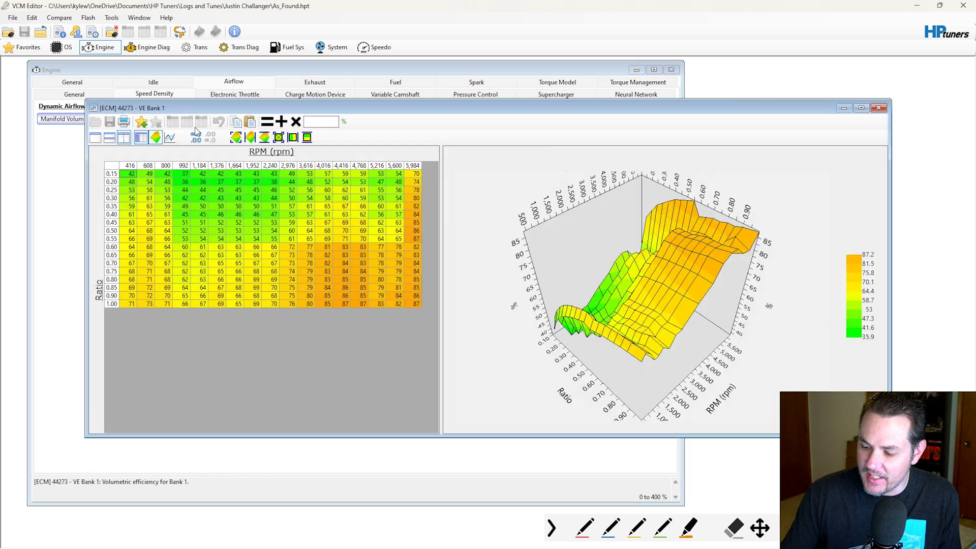
drag(167, 254, 326, 304)
click(290, 246)
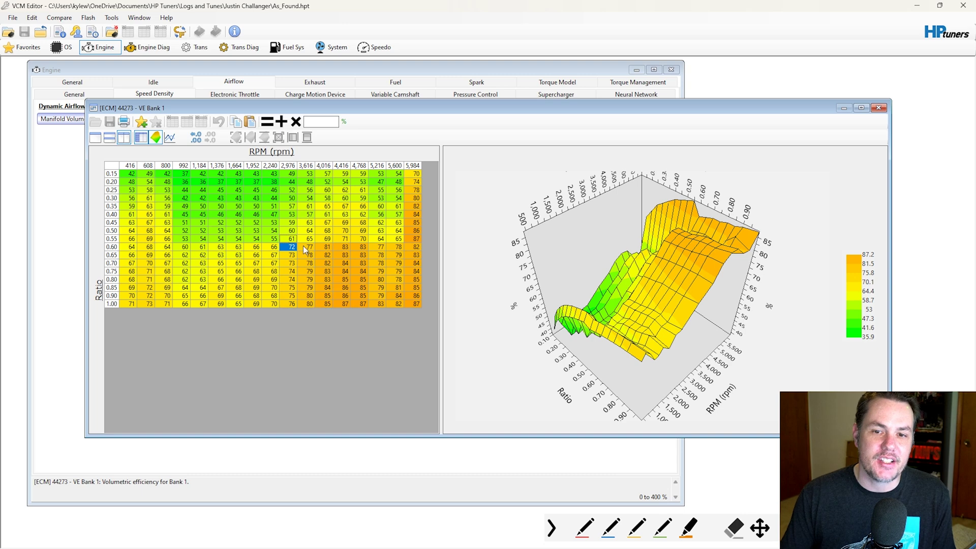
click(878, 108)
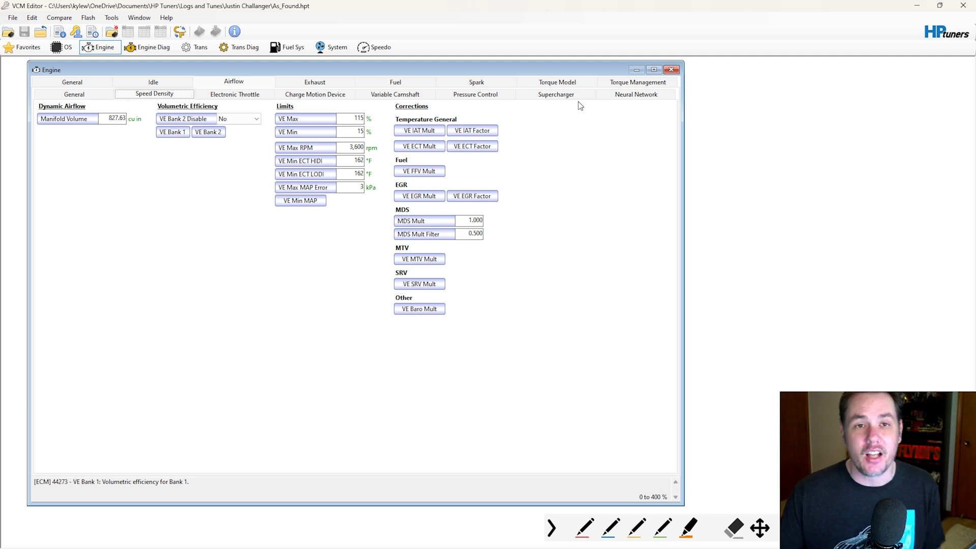
Set Use Neural Network back to Enabled in the Neural Network airflow settings
click(636, 94)
click(125, 119)
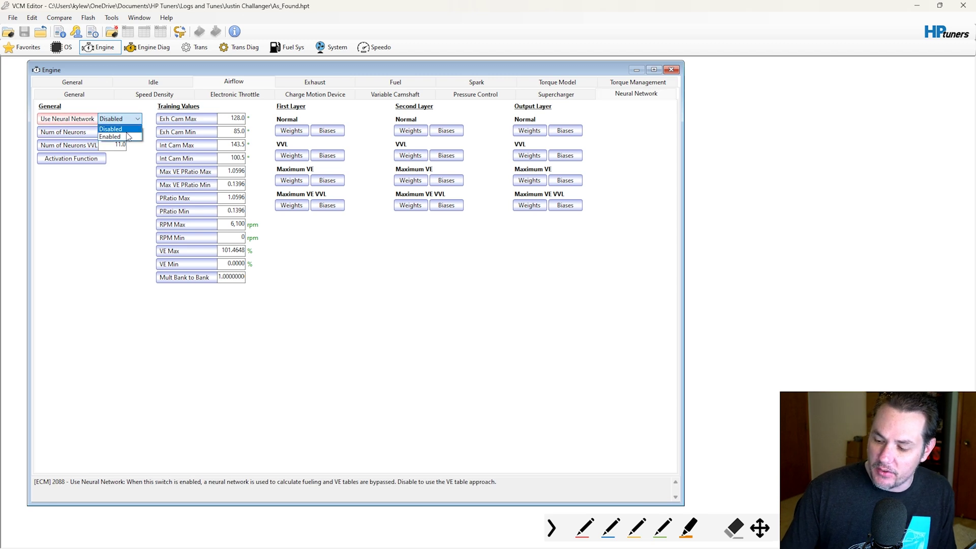
click(129, 136)
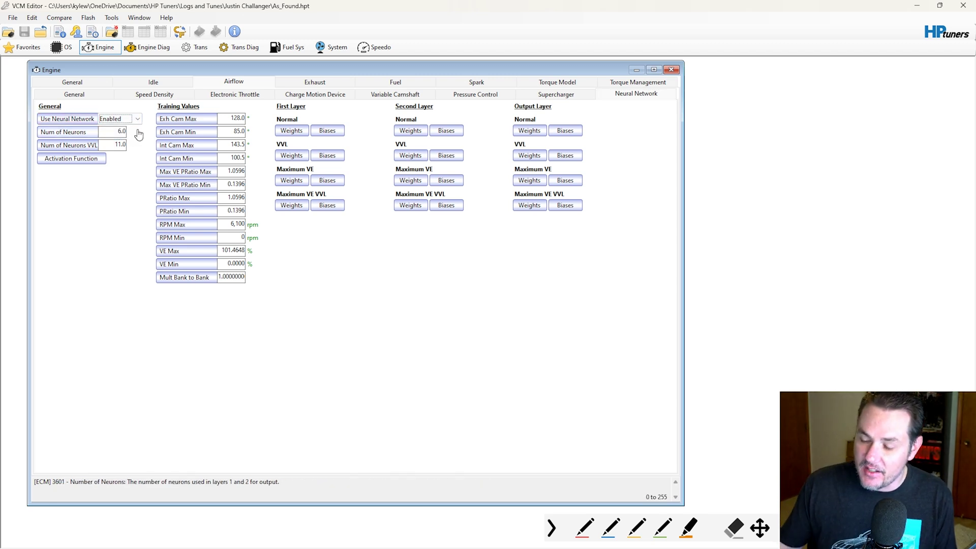
Review the Speed Density and Variable Camshaft airflow settings and return to the Neural Network settings
click(175, 96)
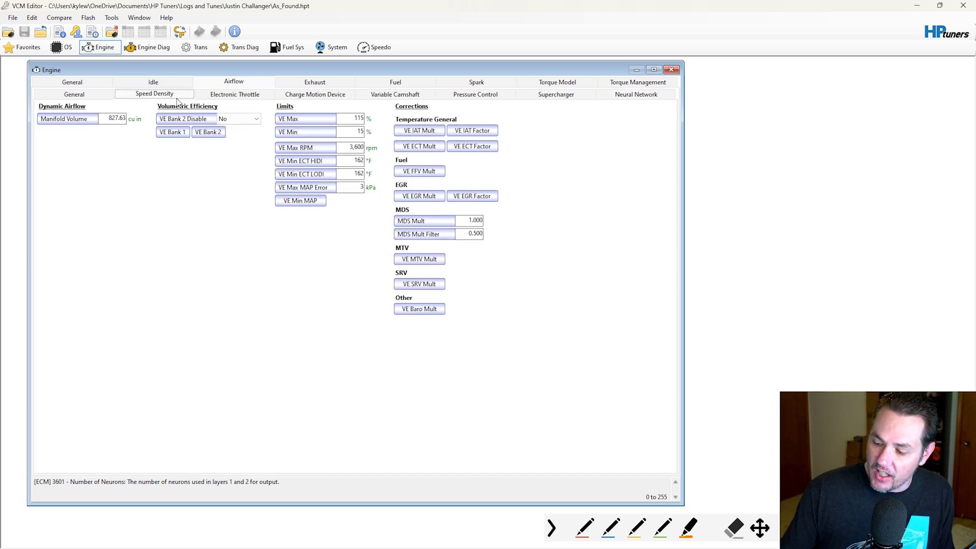
click(427, 94)
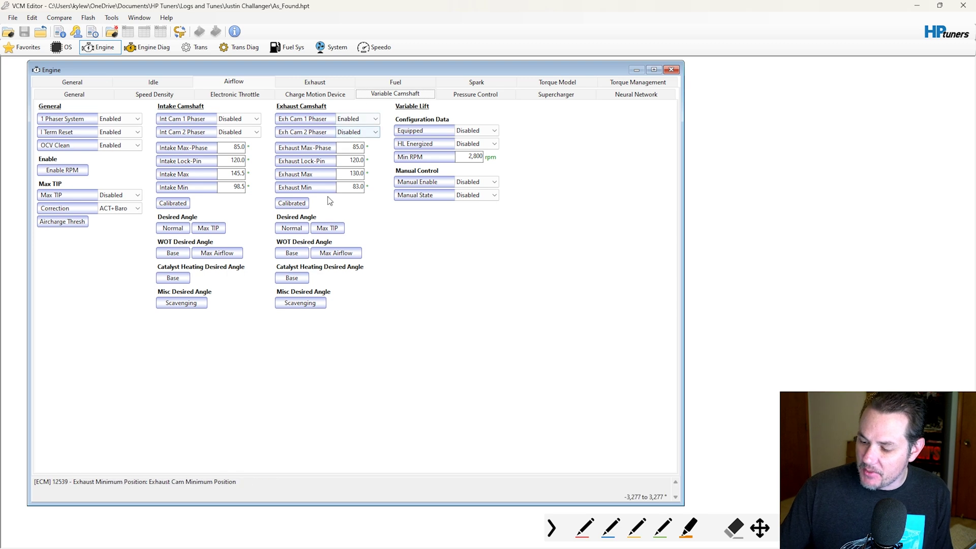
click(636, 94)
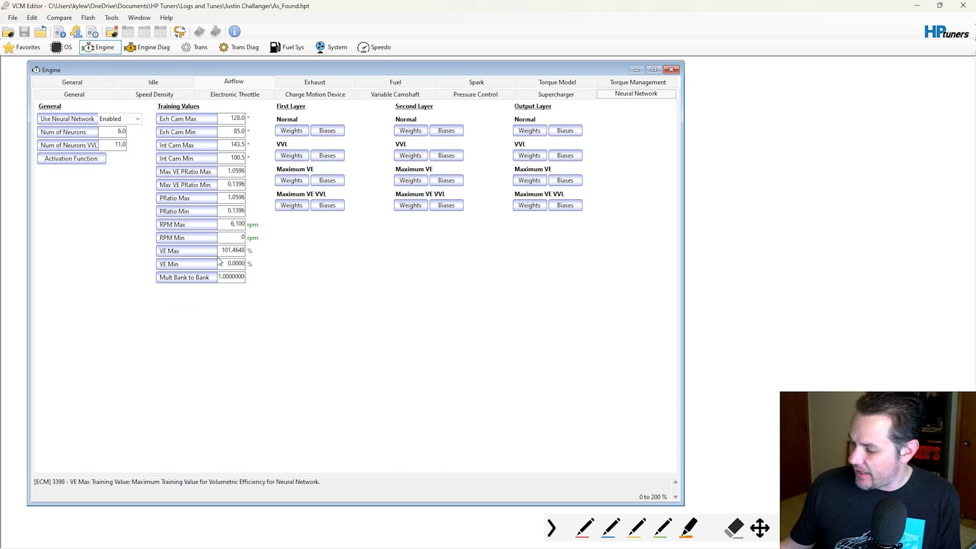
Circle the Training Values, the upper training limits and the First, Second and Output Layer tables in red, and clear the annotations
click(583, 527)
mouse_move(238, 105)
mouse_down()
mouse_move(195, 335)
mouse_move(210, 99)
mouse_up()
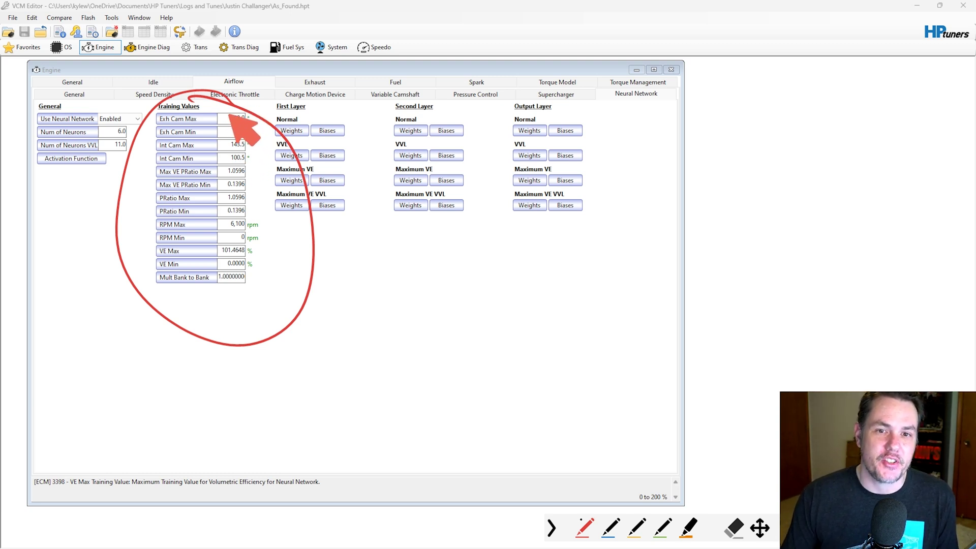
mouse_move(222, 108)
mouse_down()
mouse_move(239, 175)
mouse_move(249, 130)
mouse_move(209, 117)
mouse_move(247, 100)
mouse_up()
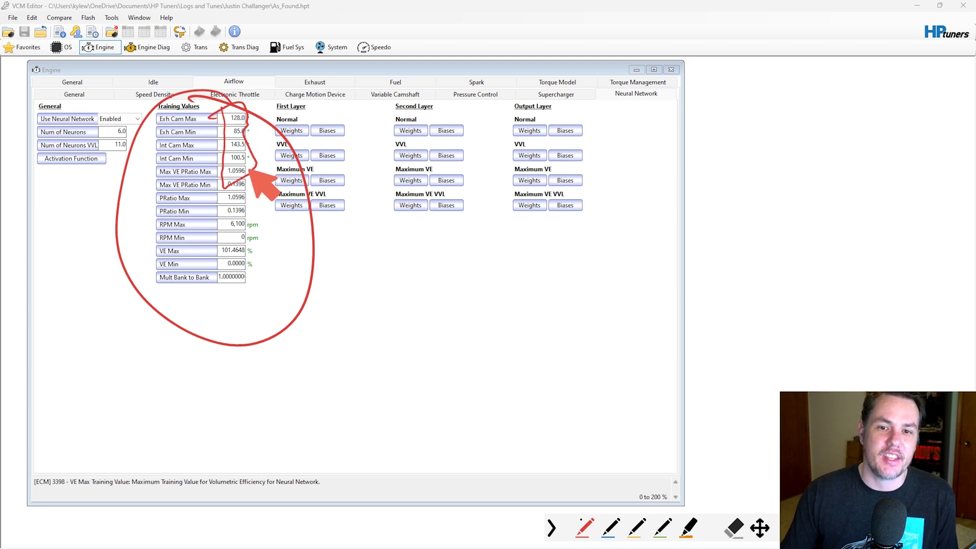
mouse_move(587, 106)
mouse_down()
mouse_move(330, 114)
mouse_move(292, 176)
mouse_move(524, 199)
mouse_move(587, 116)
mouse_up()
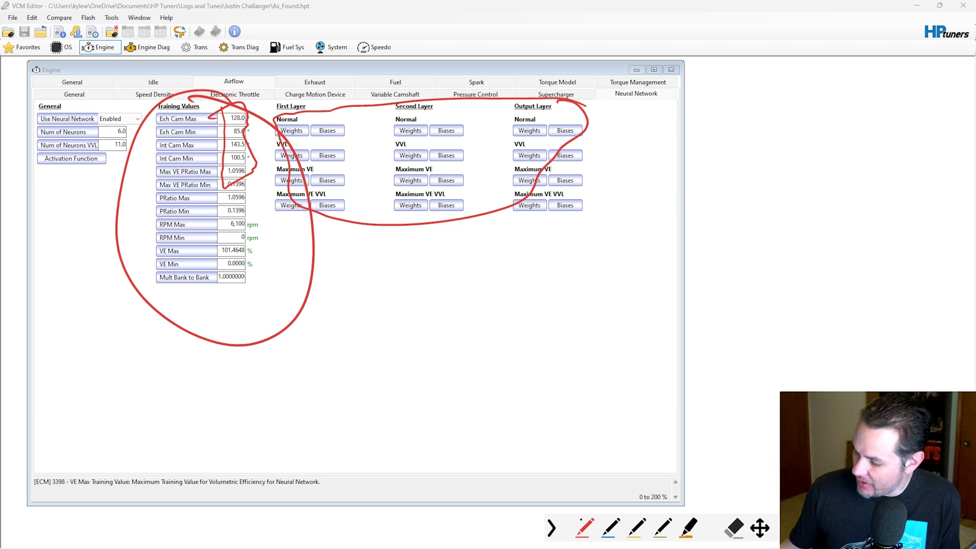
key(ctrl+shift+z)
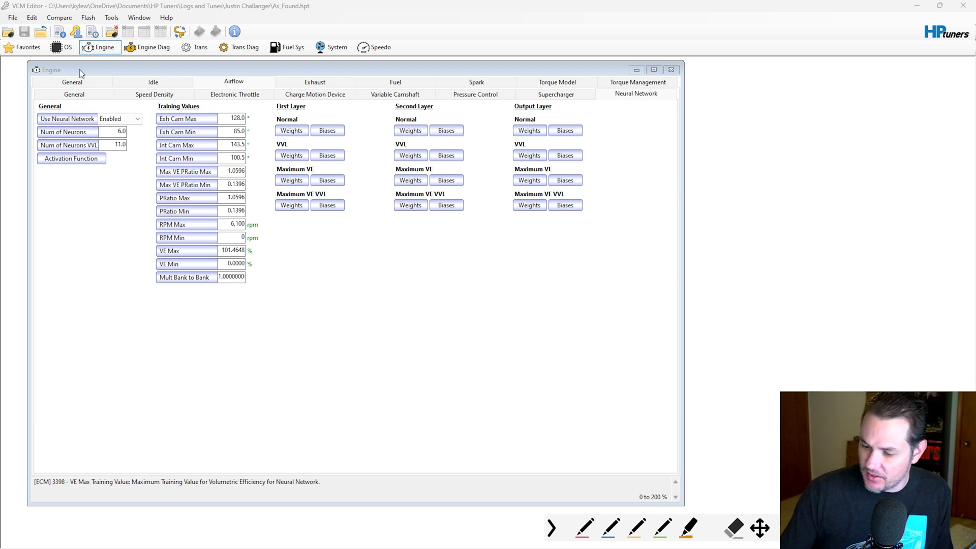
Open the tune file 2013 Tahoe Stock from the Logs and Tunes folder
click(10, 32)
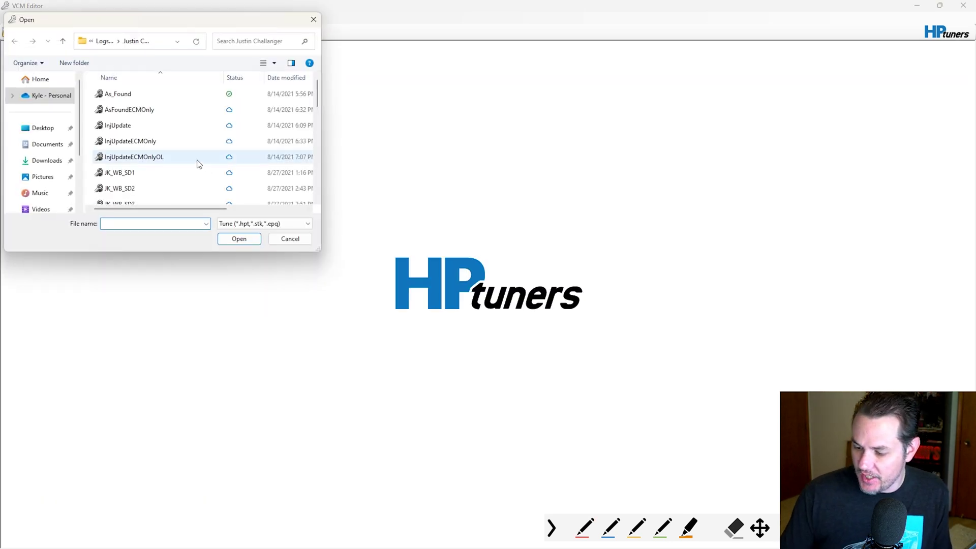
scroll(318, 92, down, 1)
click(107, 41)
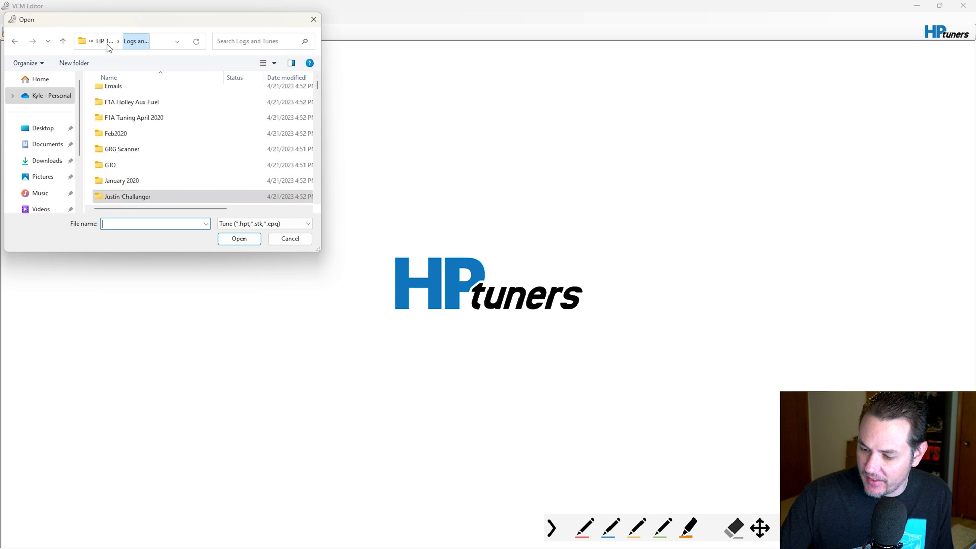
drag(318, 87, 320, 161)
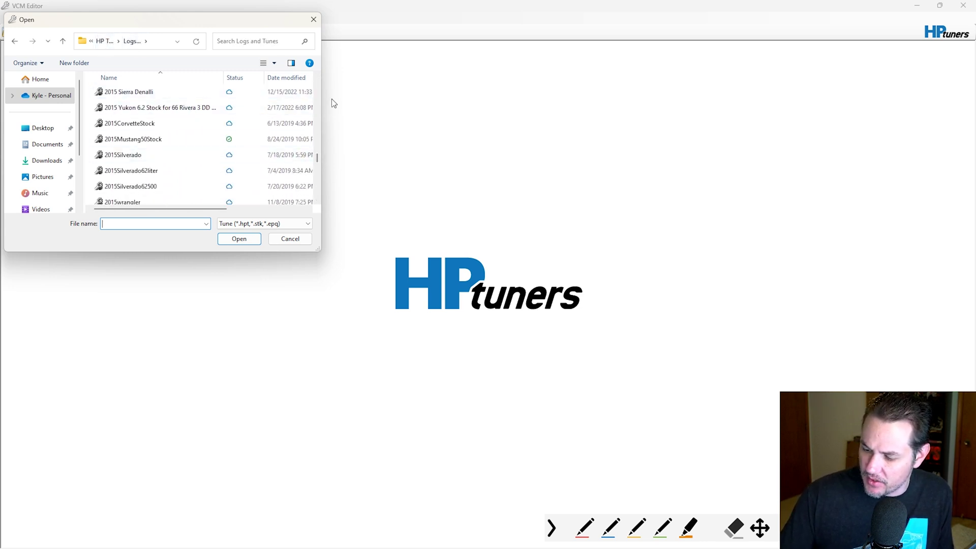
drag(317, 161, 316, 140)
double_click(132, 163)
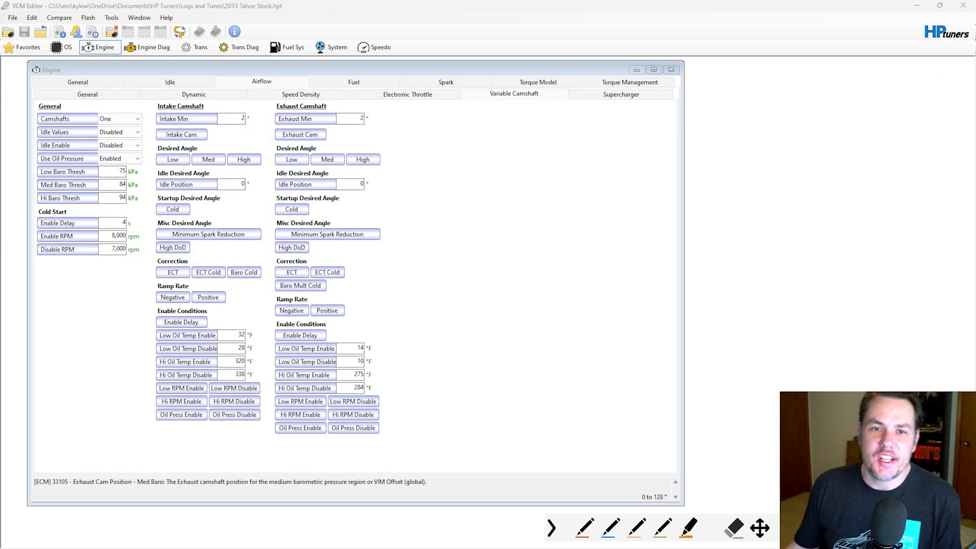
Circle the Camshafts setting and the Intake and Exhaust Camshaft headings in red, and clear the annotations
click(584, 528)
mouse_move(168, 136)
mouse_down()
mouse_move(136, 108)
mouse_move(84, 102)
mouse_up()
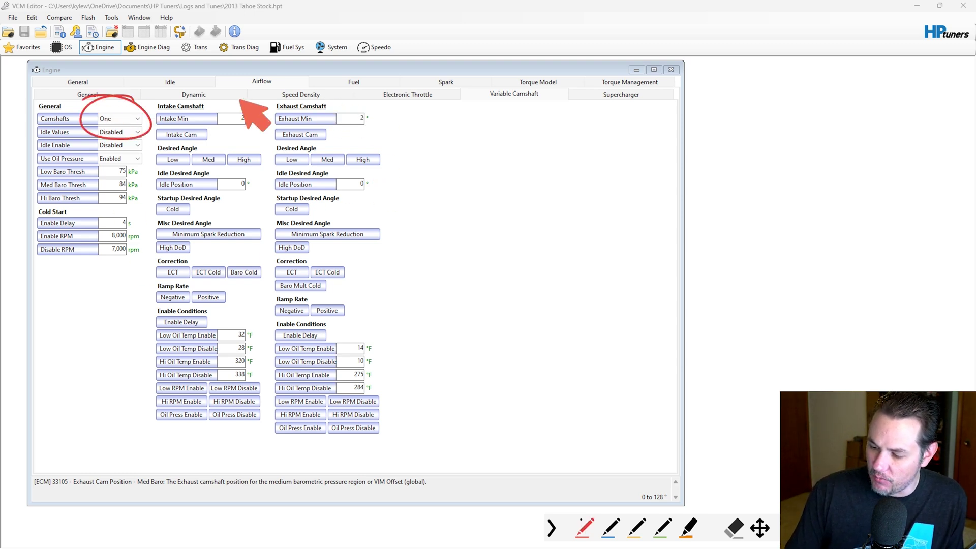
mouse_move(159, 101)
mouse_down()
mouse_move(398, 119)
mouse_move(142, 98)
mouse_up()
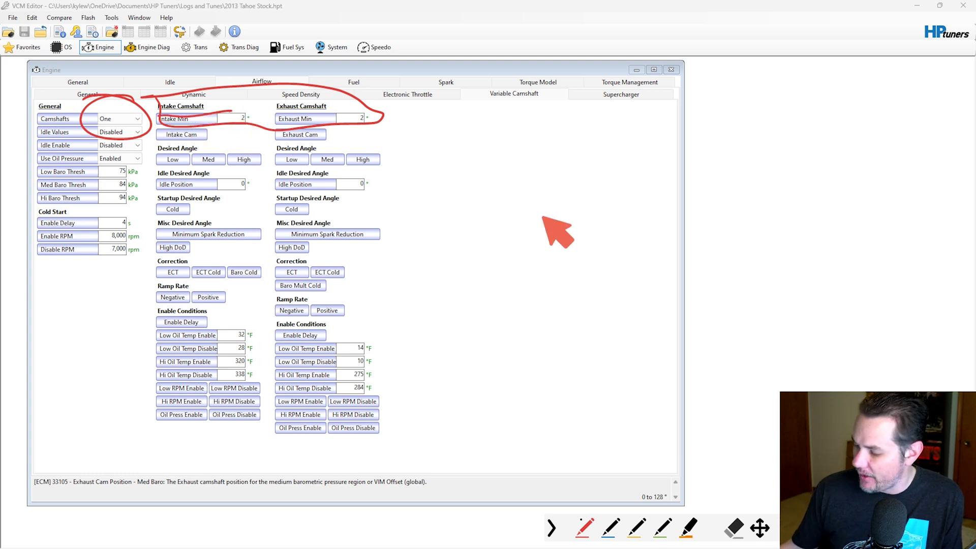
key(ctrl+shift+e)
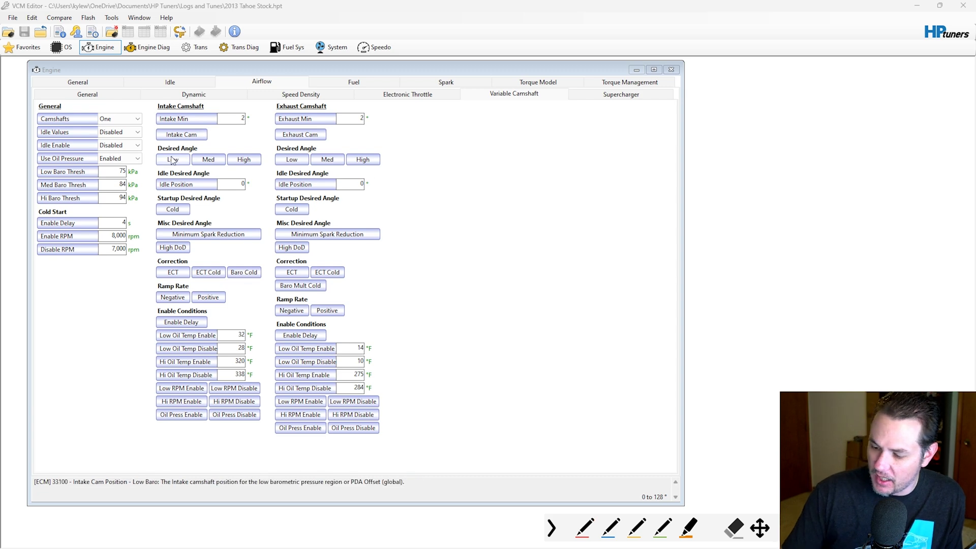
View the intake camshaft's High desired angle table, highlight the low-airmass cells from 4,200 to 5,600 rpm, and close it
click(243, 159)
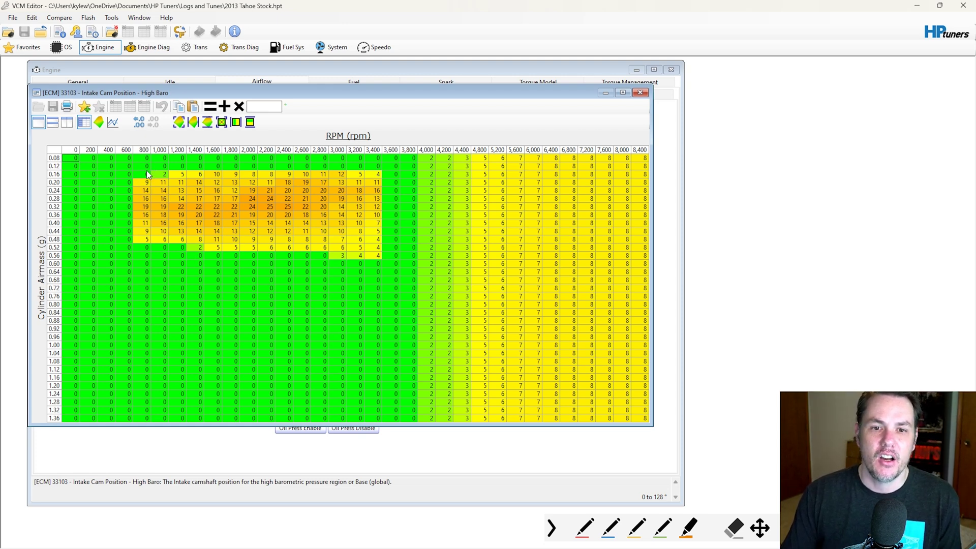
drag(148, 173, 734, 451)
drag(449, 239, 521, 158)
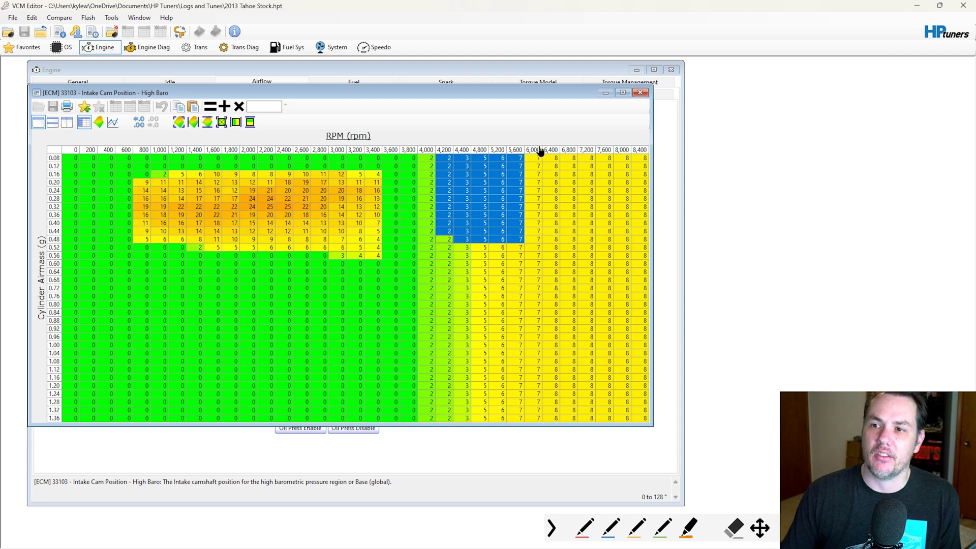
click(640, 94)
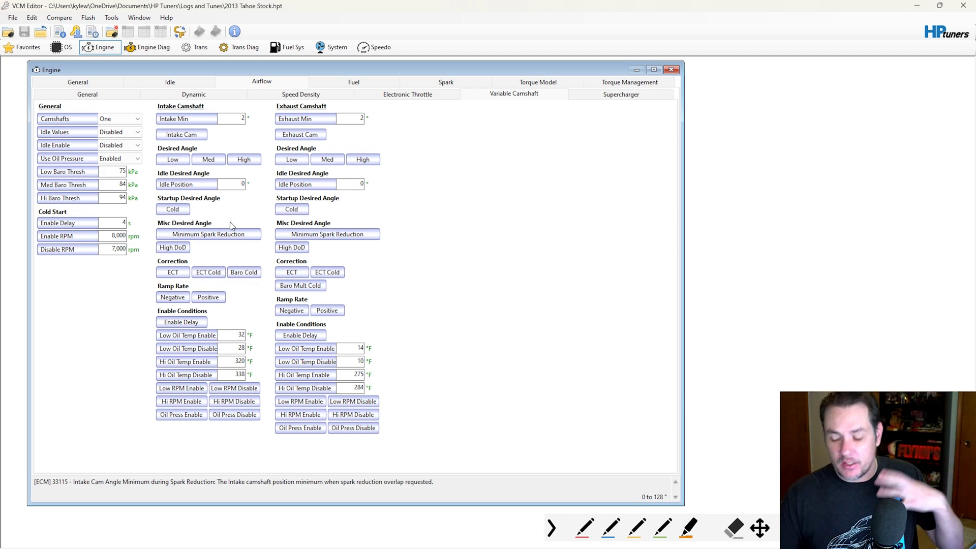
View the intake camshaft's Low desired angle table, highlight the 0.24 g cells from 2,200 to 3,200 rpm, and close it
click(172, 160)
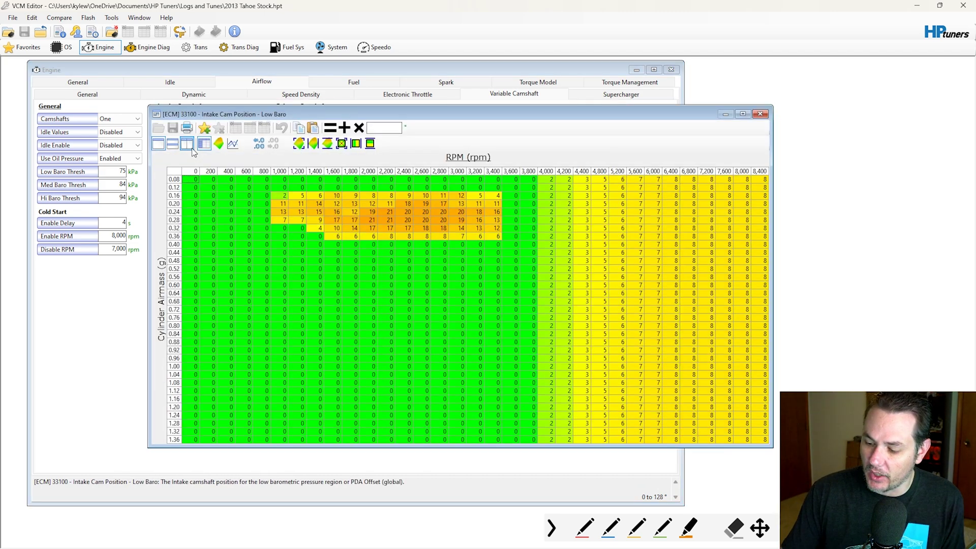
drag(389, 236, 460, 213)
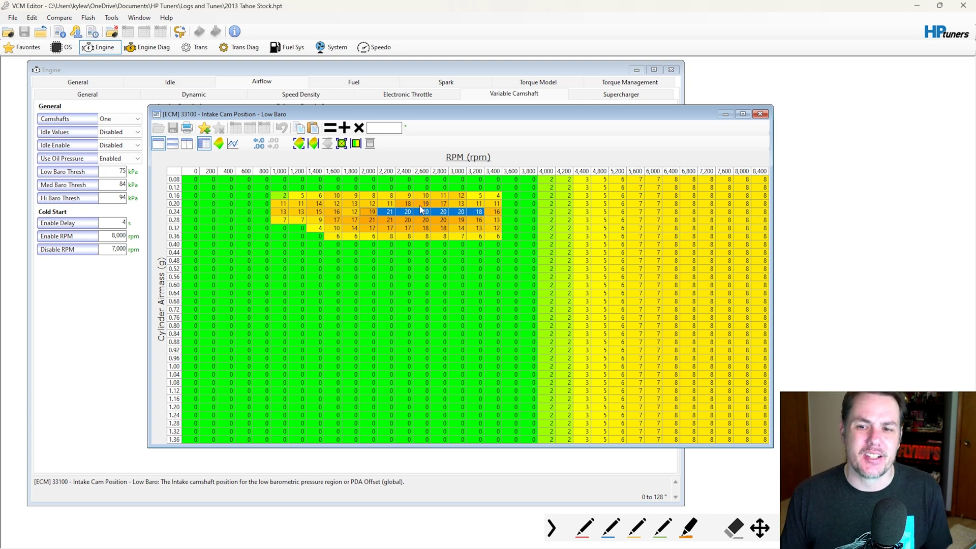
click(373, 214)
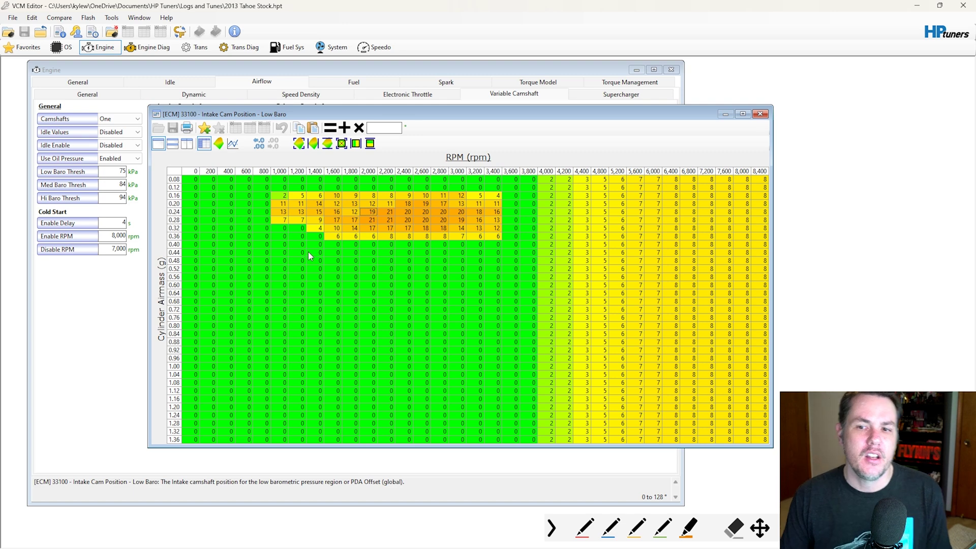
click(761, 115)
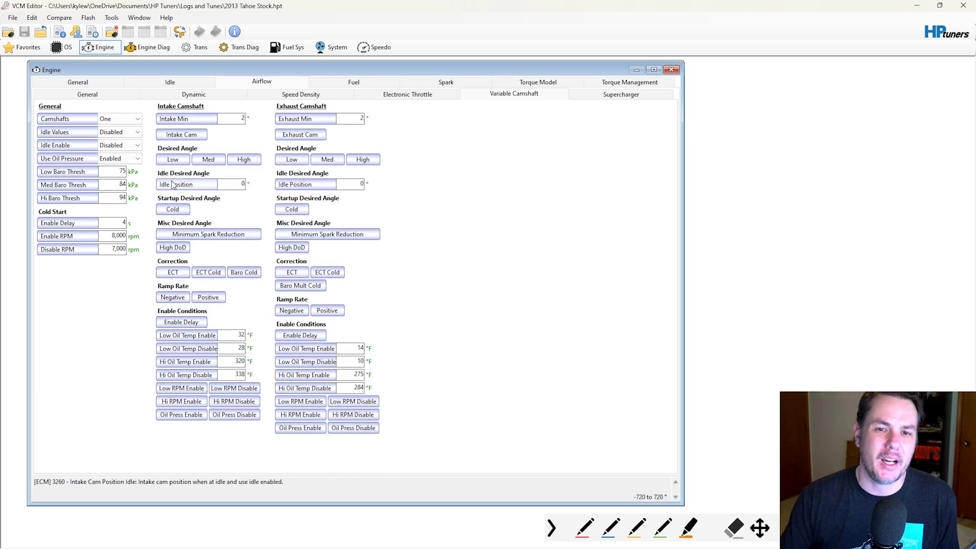
Reopen the intake camshaft's High desired angle table, highlight the 0.32 g cells around 2,200 to 2,400 rpm, and close it
click(244, 159)
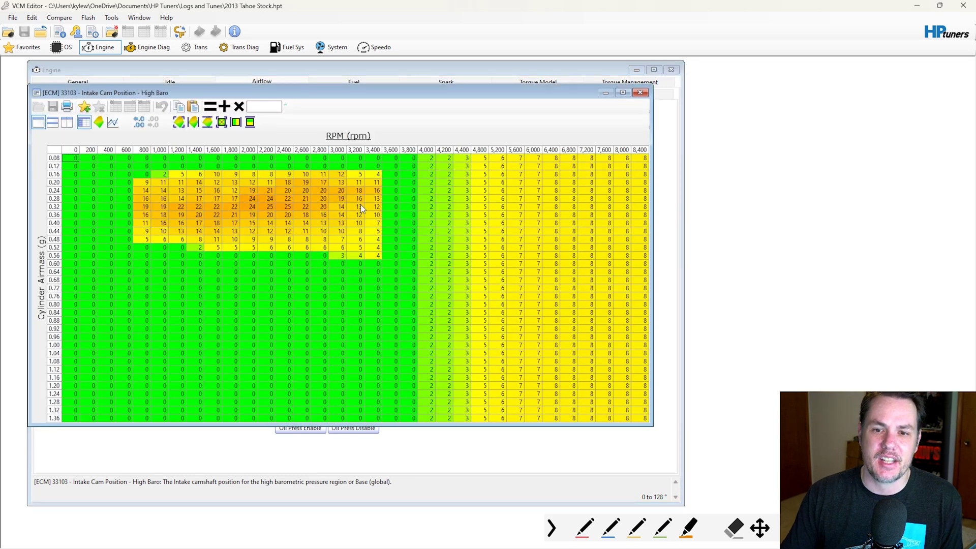
drag(266, 207, 288, 207)
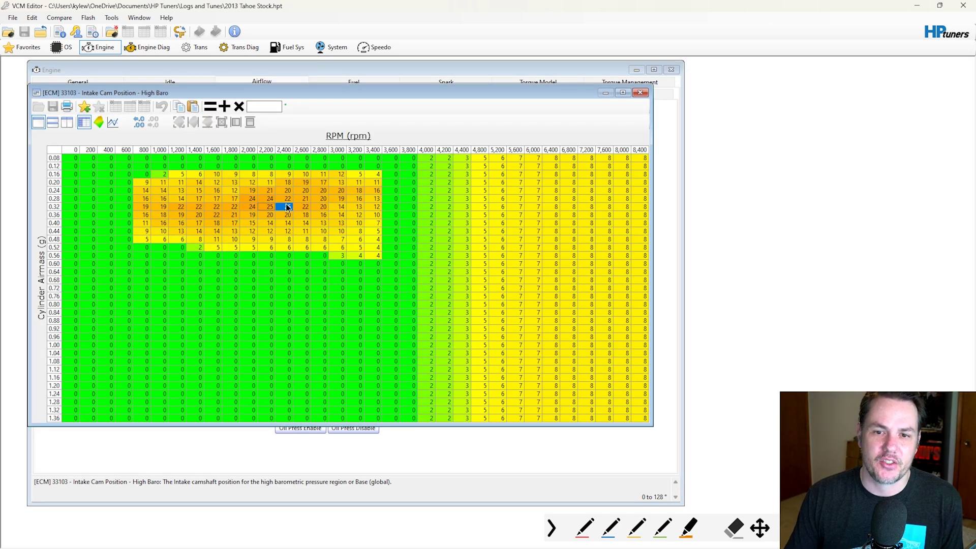
click(640, 92)
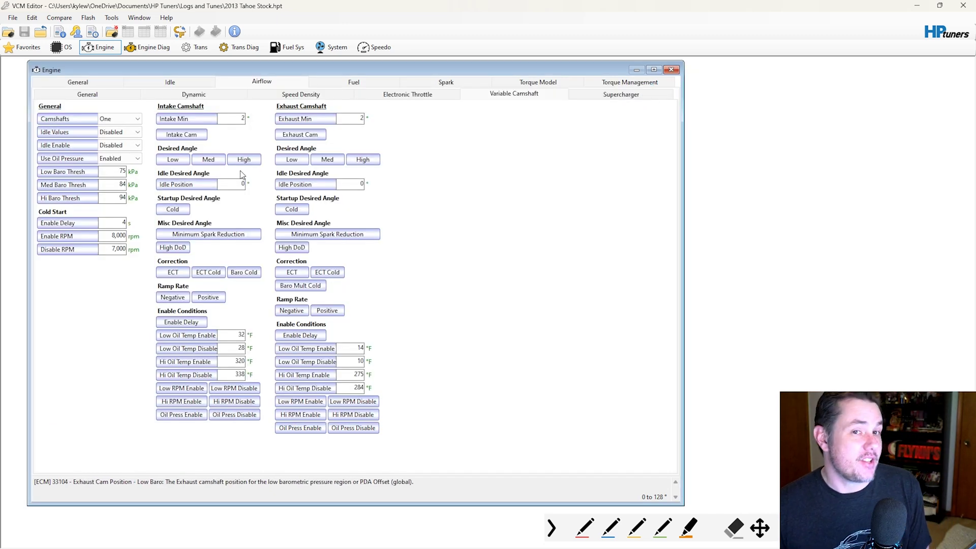
Check the options for the Camshafts setting and show the General airflow settings
click(133, 119)
click(153, 101)
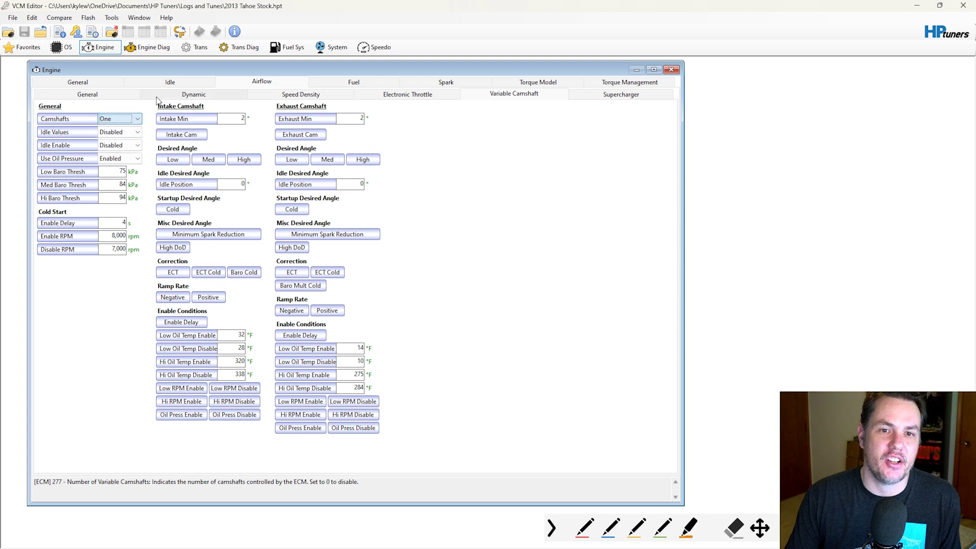
click(126, 94)
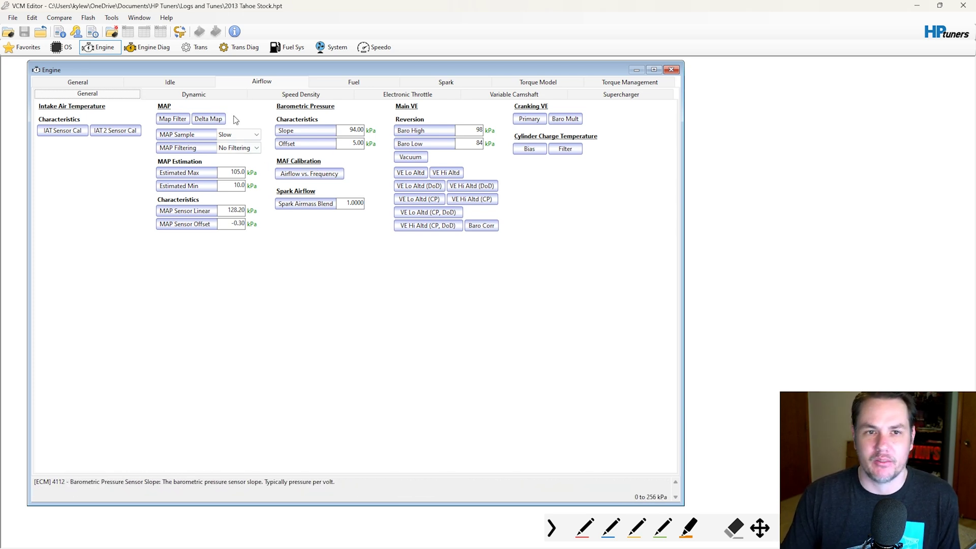
Open the Virtual Volumetric Efficiency editor and raise the intake camshaft angle to 20 to examine the VE table's response
click(33, 21)
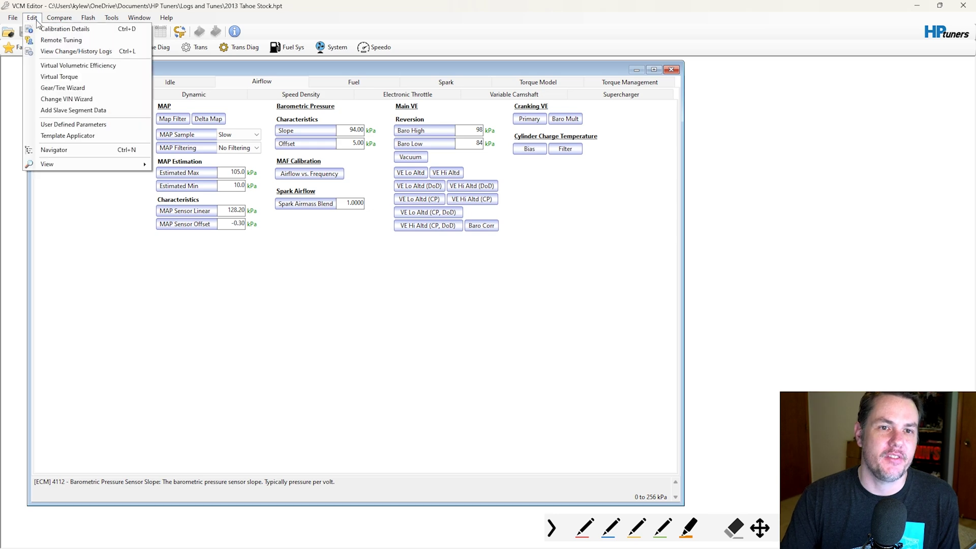
click(63, 64)
click(64, 62)
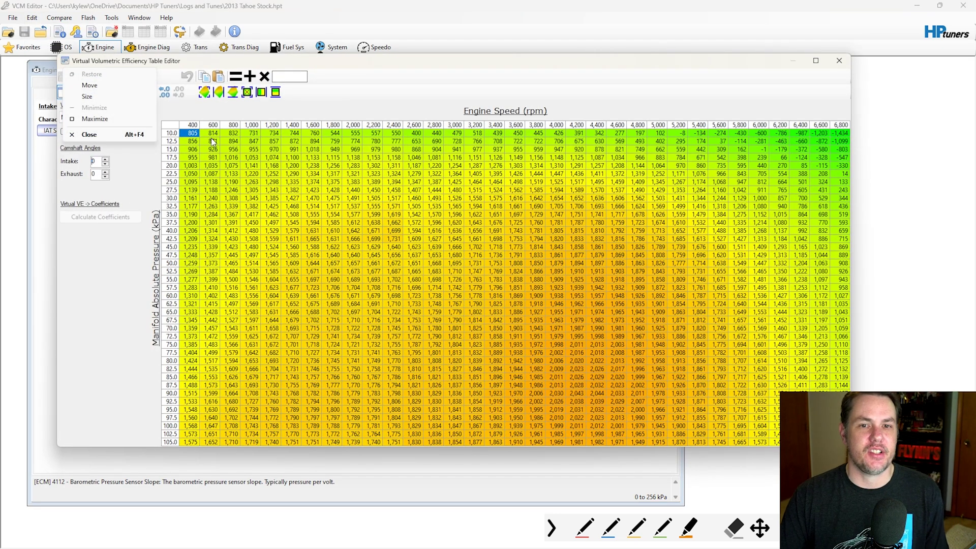
click(127, 172)
click(105, 159)
click(105, 159)
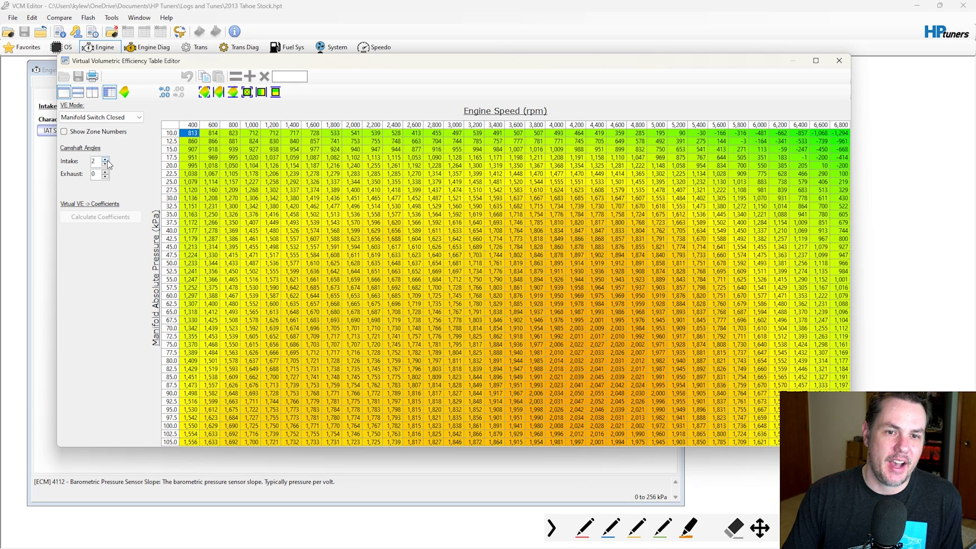
click(105, 160)
click(106, 159)
click(105, 160)
click(105, 159)
drag(105, 159, 107, 162)
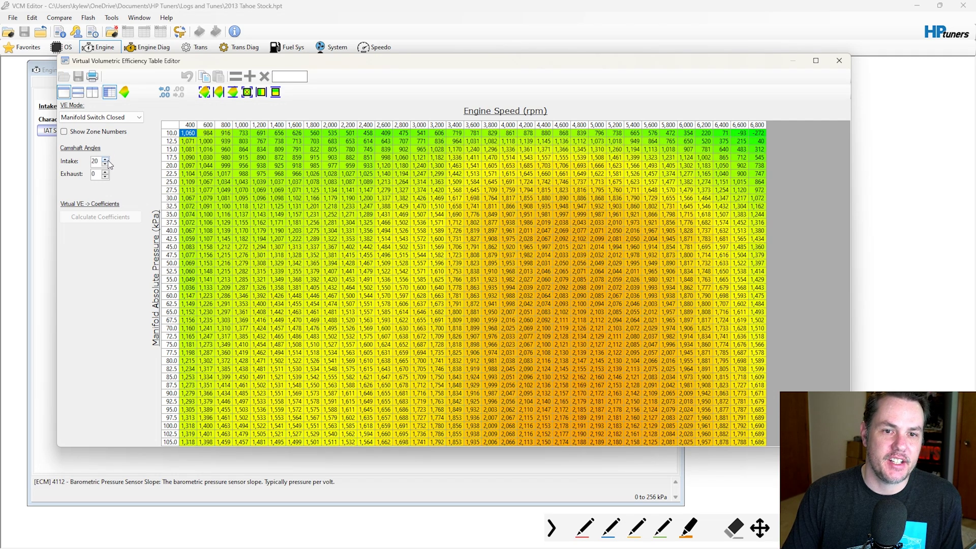
Highlight low-pressure VE cells around 2,000 to 2,800 rpm, return the intake camshaft angle to 0, and close the editor
drag(106, 164, 106, 164)
drag(366, 189, 437, 157)
drag(419, 222, 348, 149)
click(419, 222)
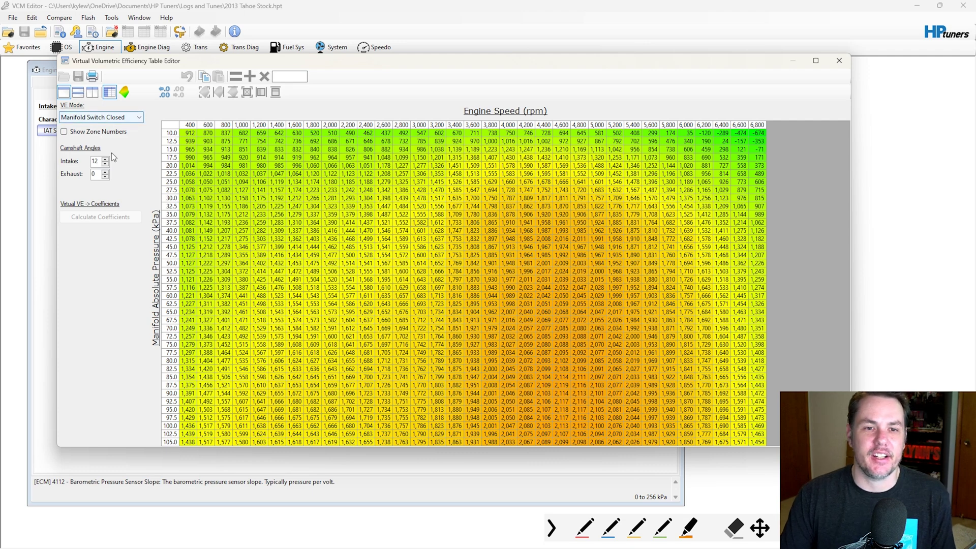
drag(106, 165, 106, 169)
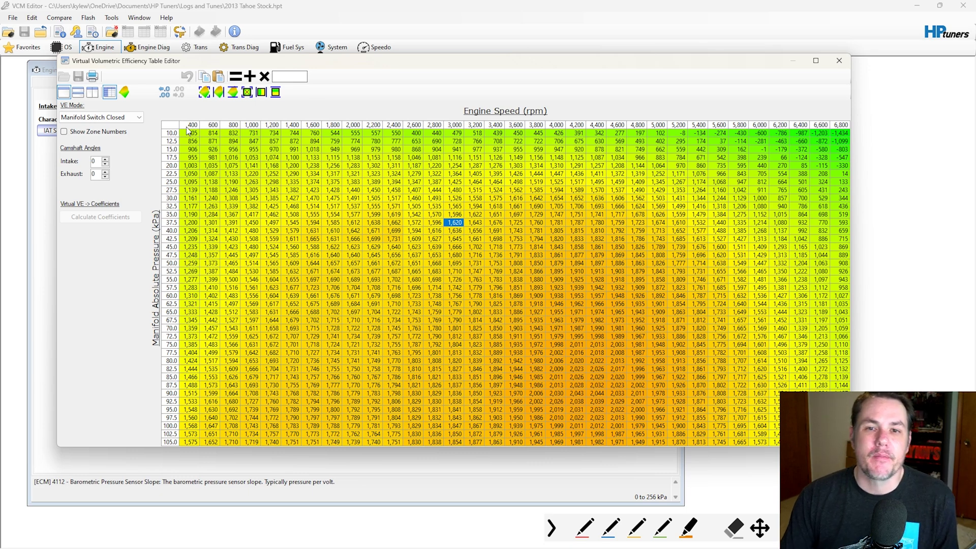
click(838, 71)
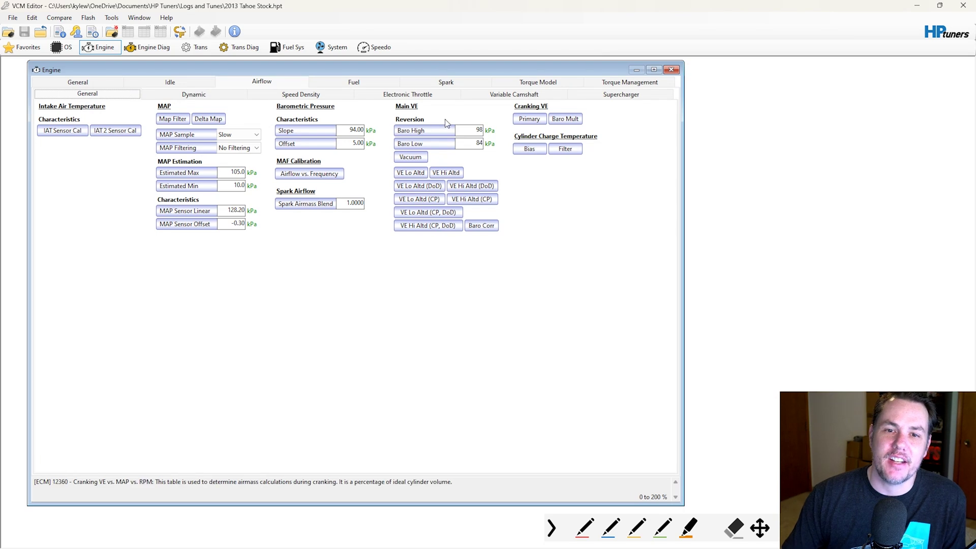
View the MAF Airflow vs. Frequency calibration curve and close it
click(297, 175)
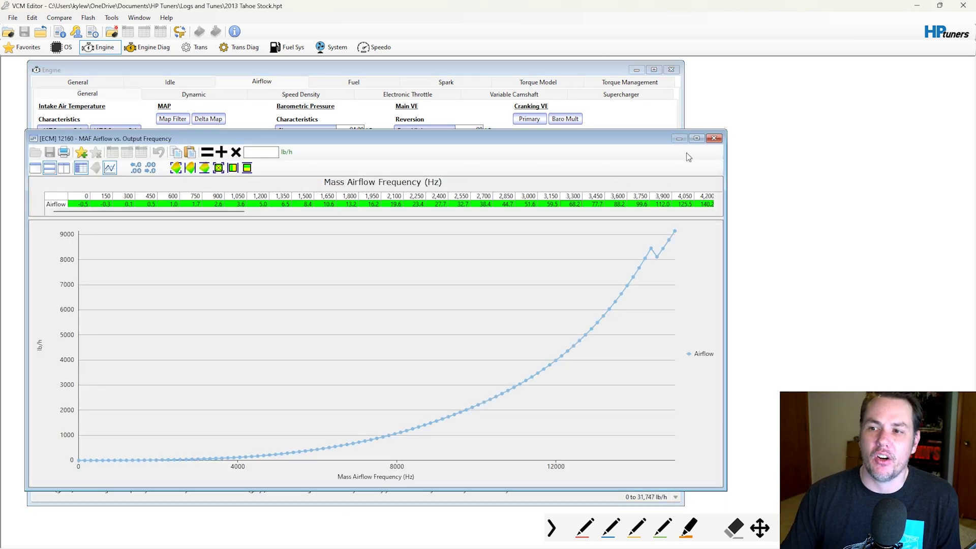
click(714, 138)
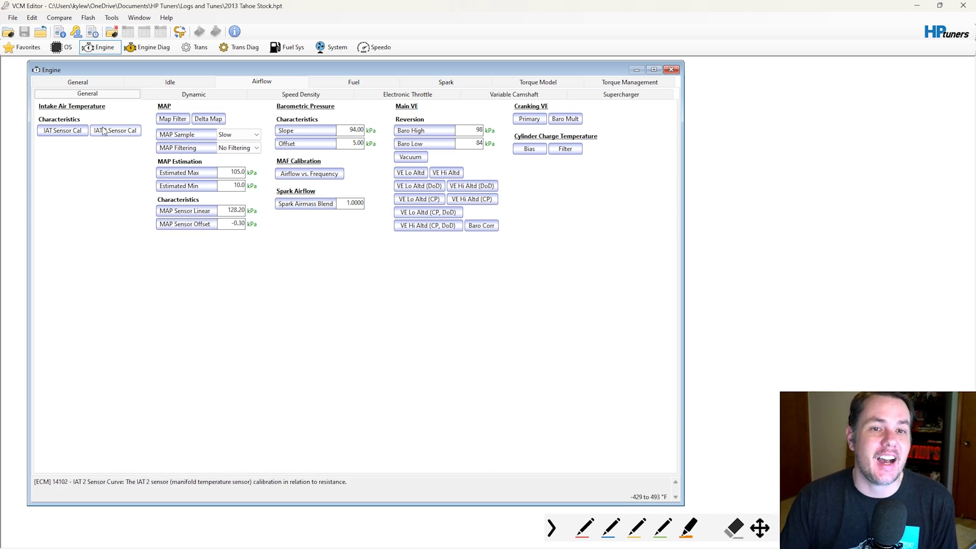
Reopen the Virtual Volumetric Efficiency editor, raise the intake camshaft angle to 3, and return it to 0 to compare the tables
click(59, 17)
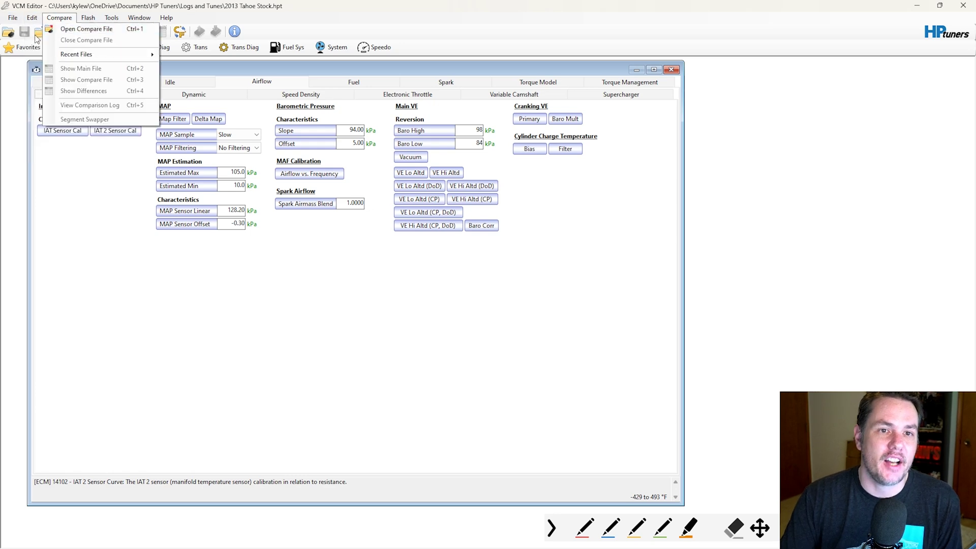
click(61, 65)
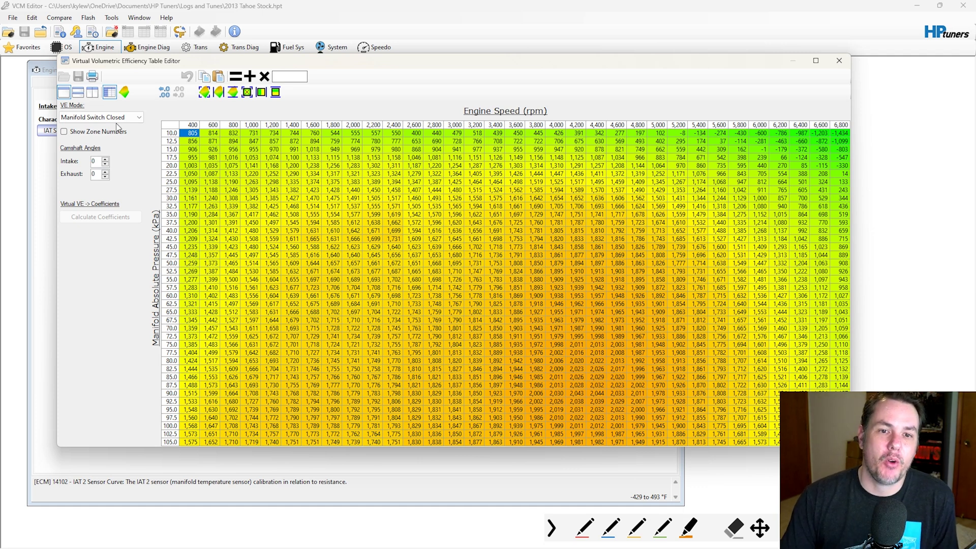
click(105, 160)
click(106, 159)
click(105, 159)
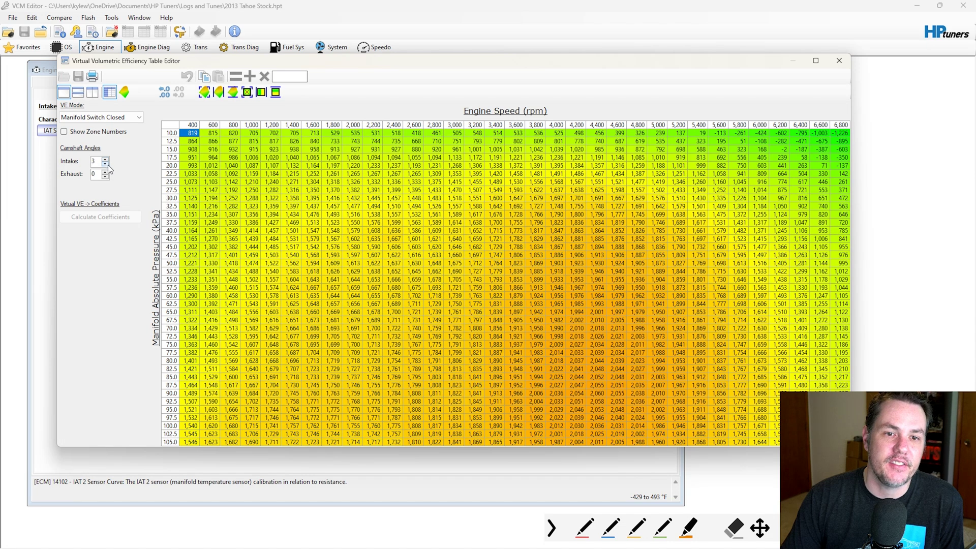
click(105, 164)
click(105, 163)
click(105, 164)
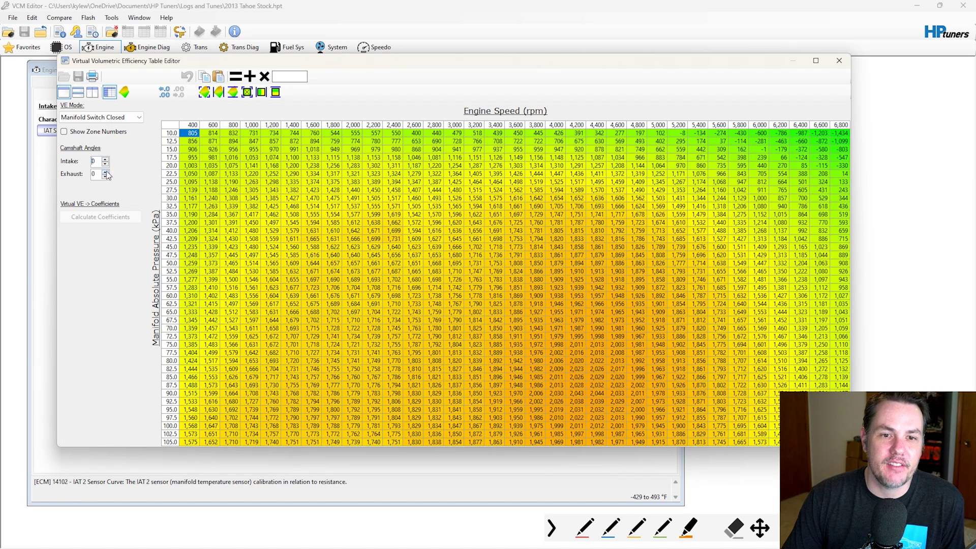
Raise the exhaust camshaft angle to 11 and return it to 0 to check its effect on the VE table
click(106, 173)
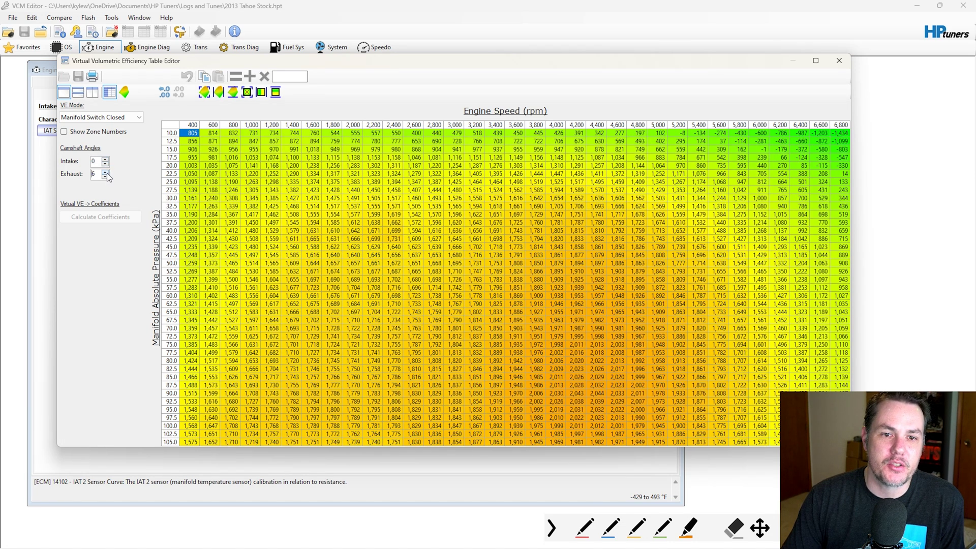
click(106, 172)
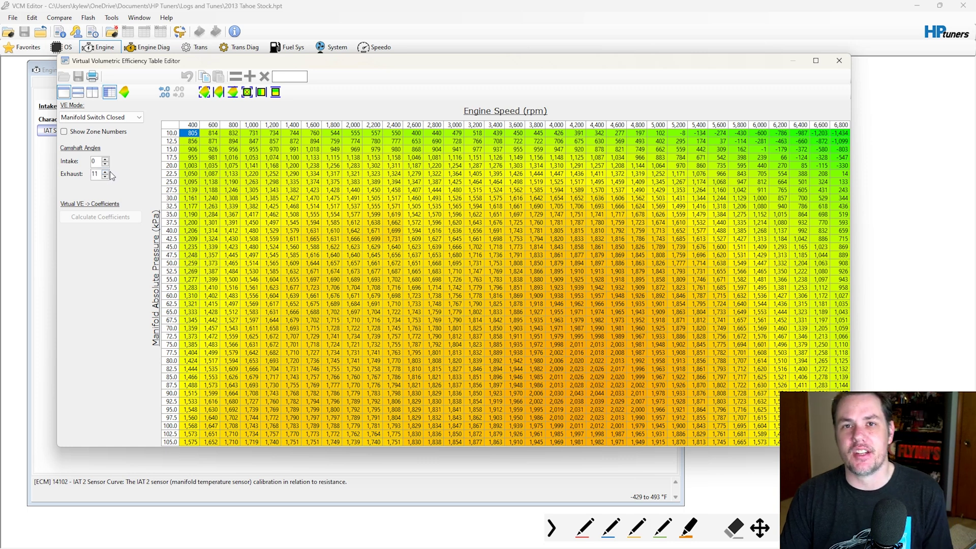
click(105, 176)
click(106, 176)
click(105, 176)
click(106, 176)
click(106, 176)
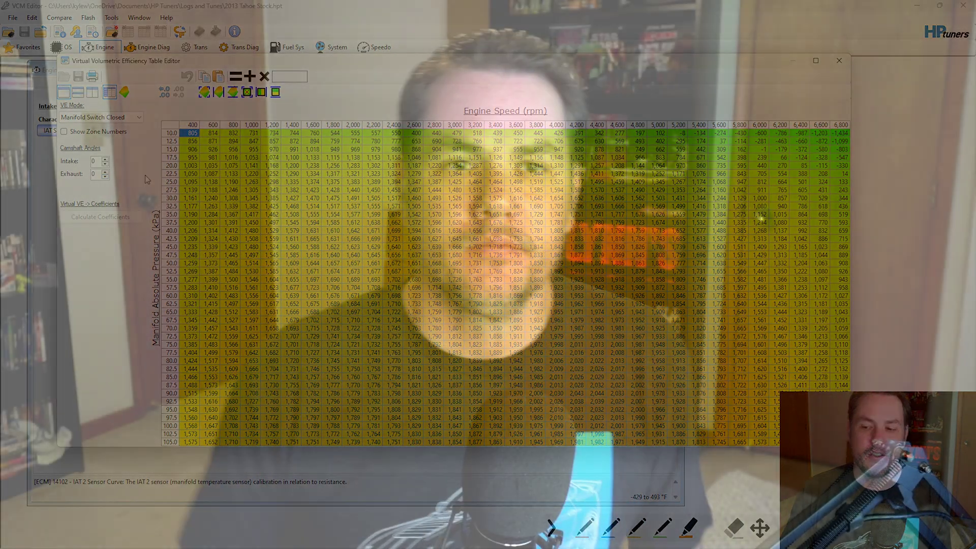